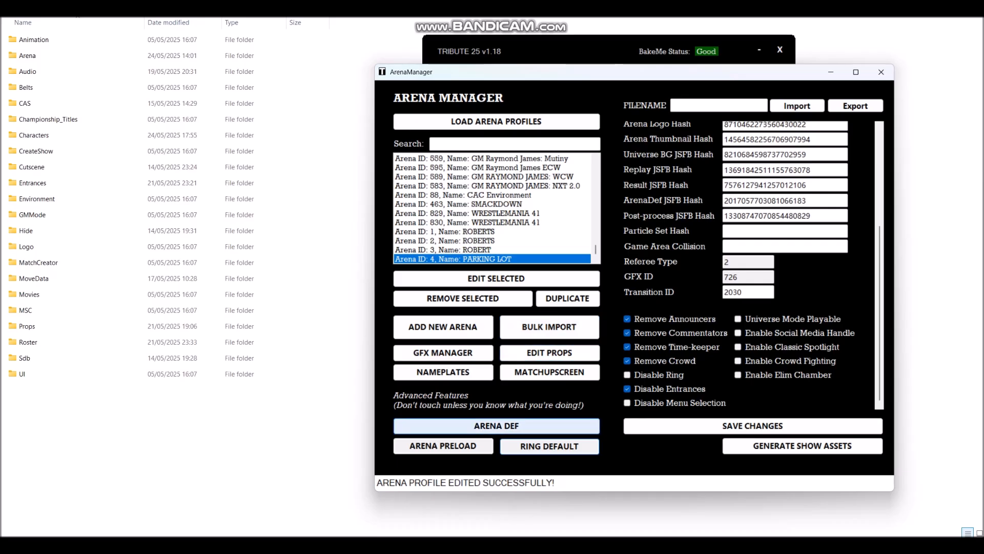
Step: Move the newly opened Arena Def Builder window into position beside ArenaManager
drag(466, 63, 570, 137)
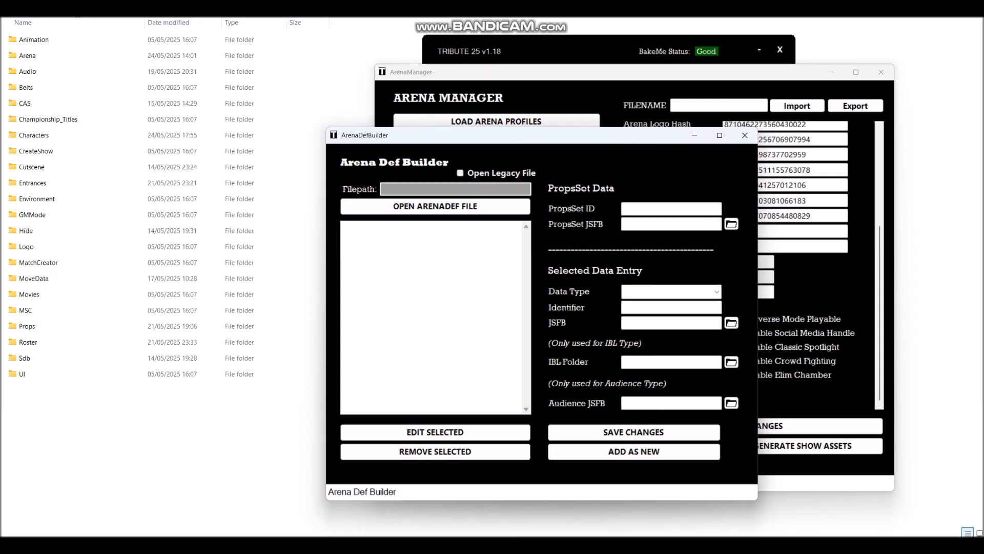
Step: Load ArenaDefinition_00003.jsfb from the Arena > Main > BattleArena folder
mouse_move(538, 136)
mouse_down()
mouse_move(527, 145)
mouse_move(528, 136)
mouse_move(533, 148)
mouse_up()
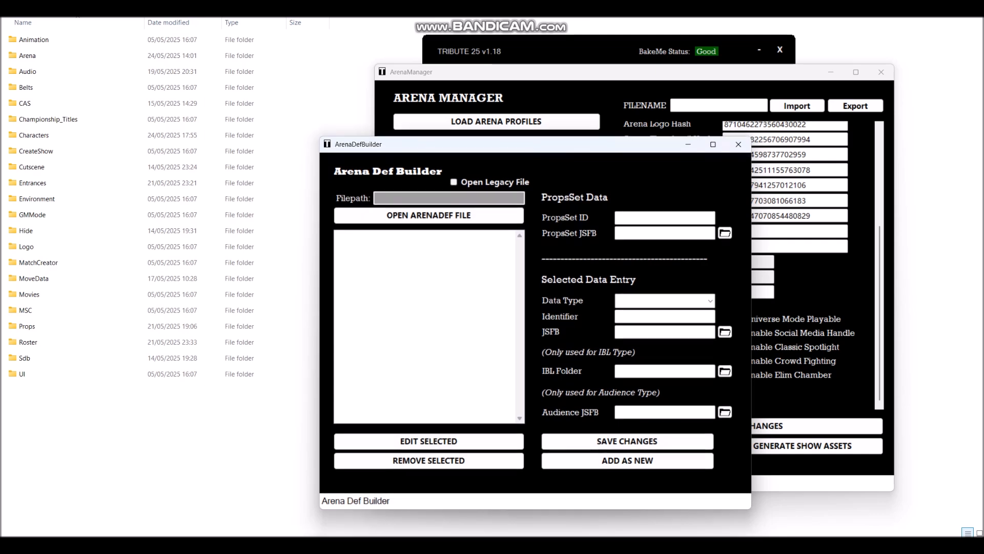
drag(533, 147, 532, 149)
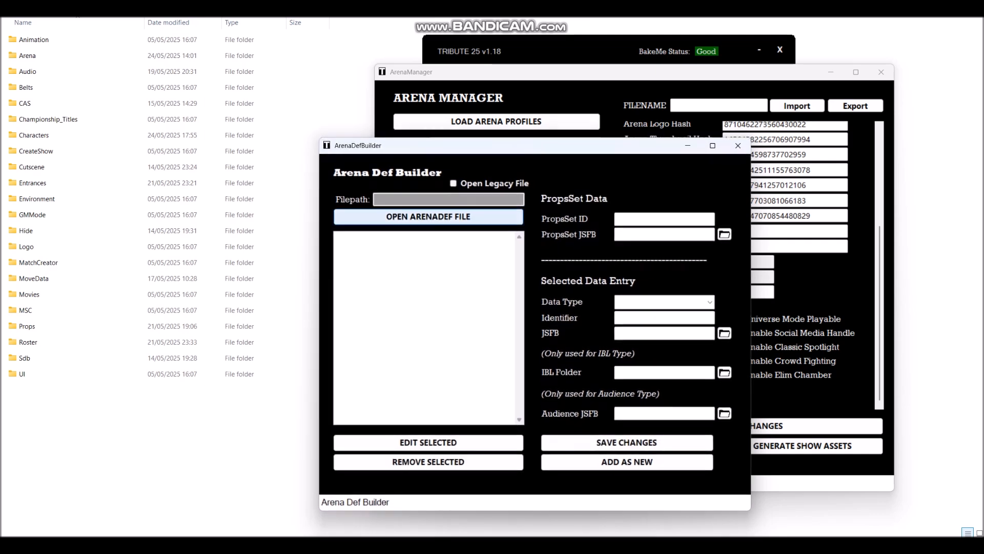
click(453, 216)
click(465, 185)
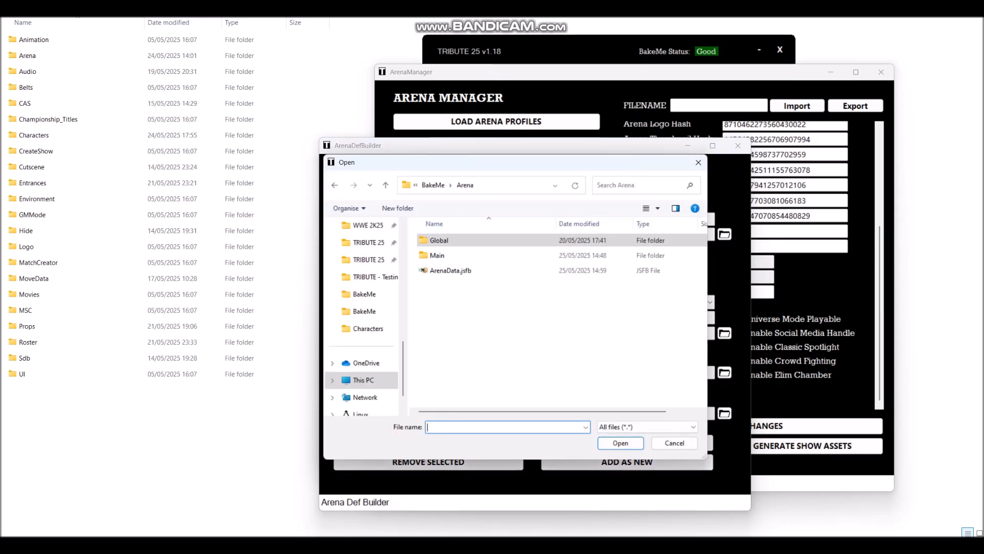
double_click(441, 255)
double_click(446, 240)
click(461, 240)
click(621, 443)
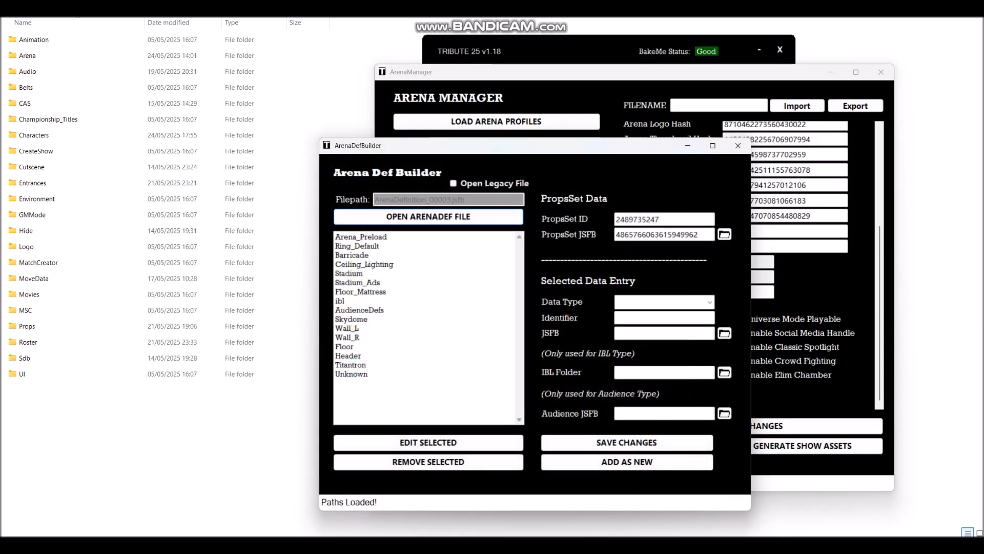
Step: Select the Floor entry in the list and load its details for editing
mouse_move(483, 149)
mouse_down()
mouse_move(500, 146)
mouse_move(487, 145)
mouse_up()
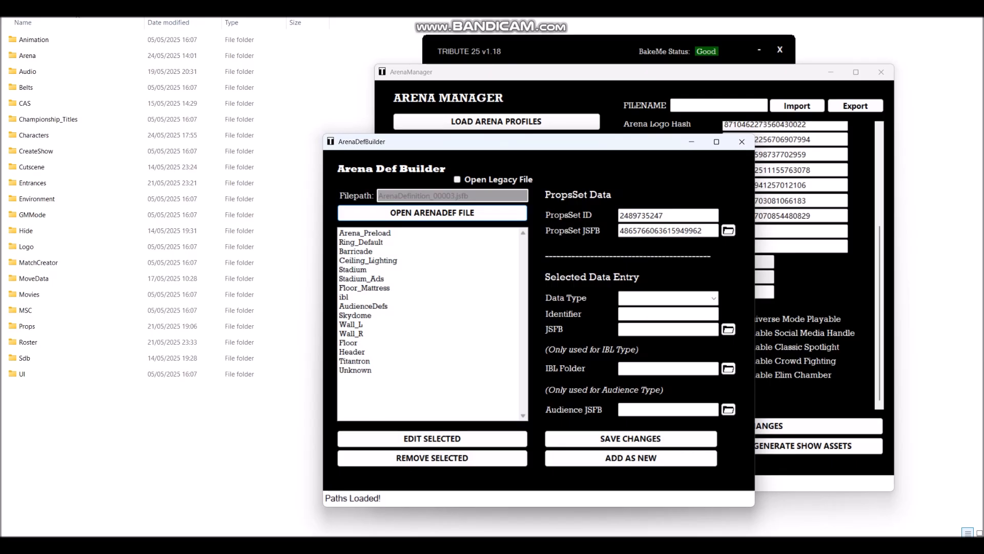
click(349, 343)
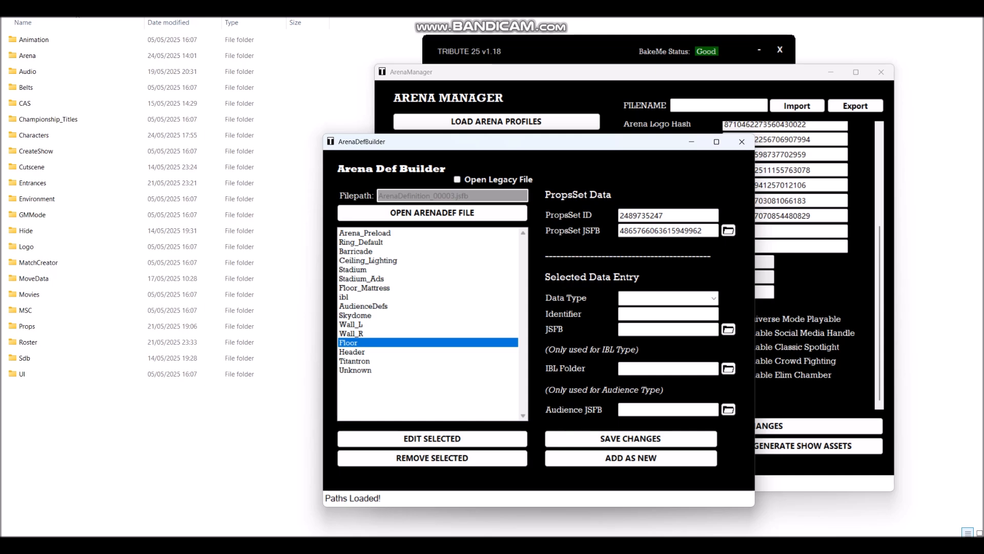
click(432, 439)
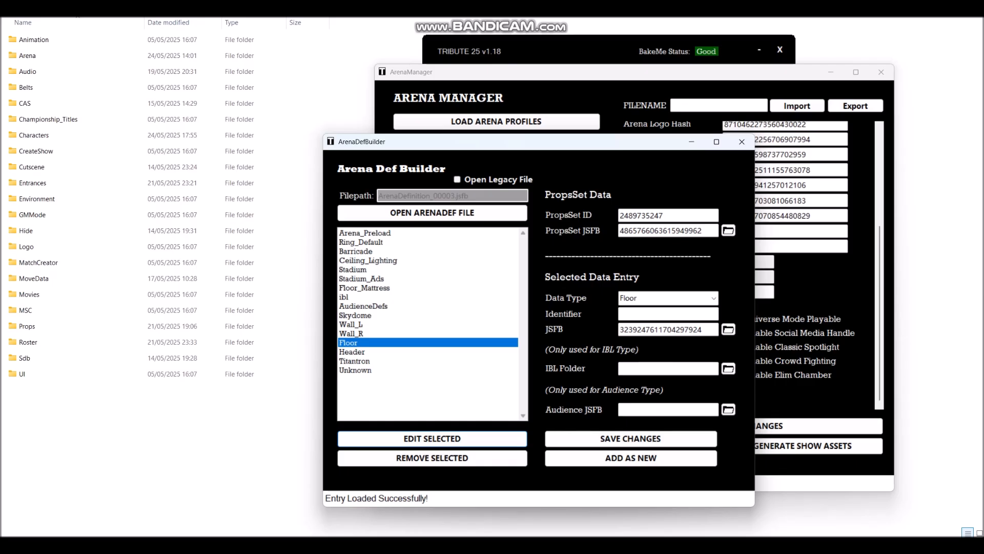
drag(704, 329, 618, 330)
key(ctrl+c)
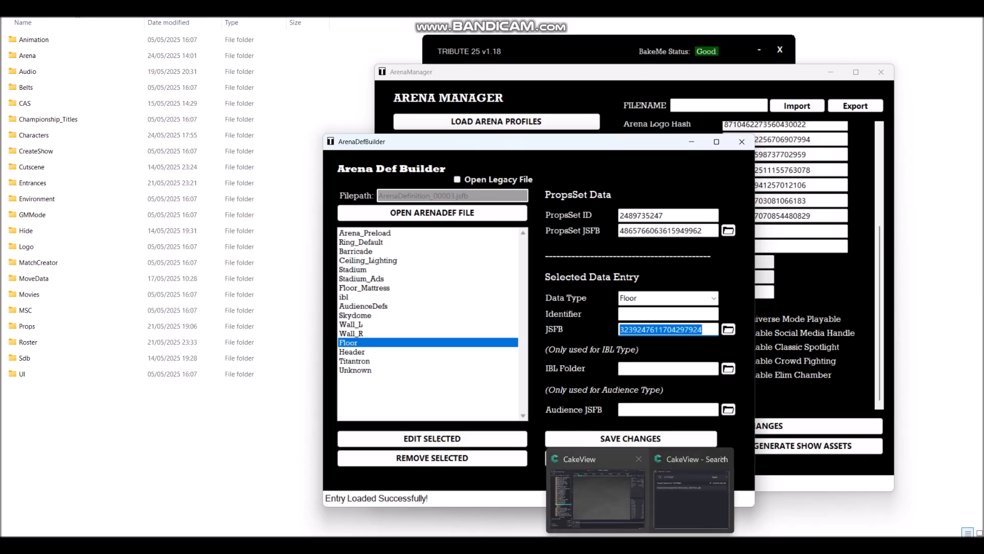
click(285, 545)
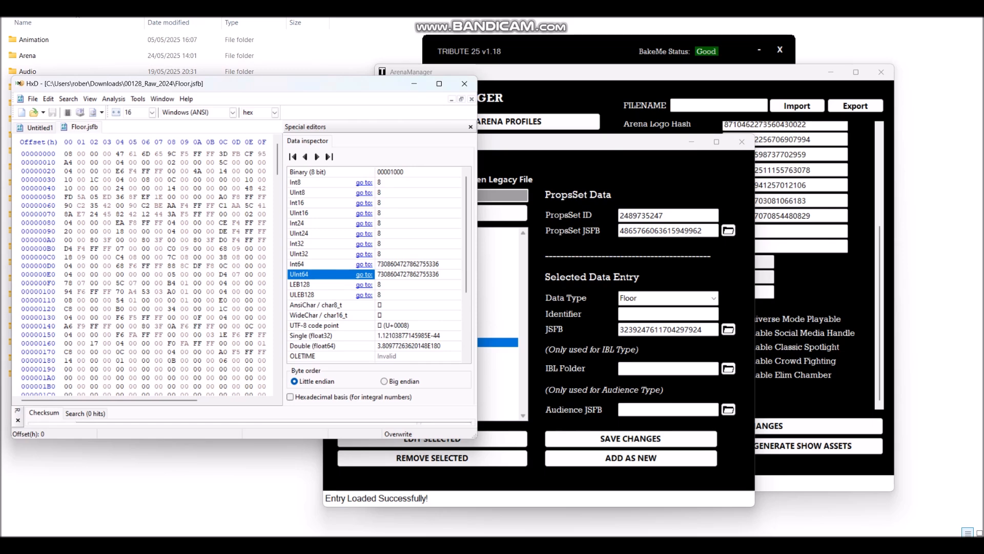
click(40, 128)
drag(213, 84, 330, 107)
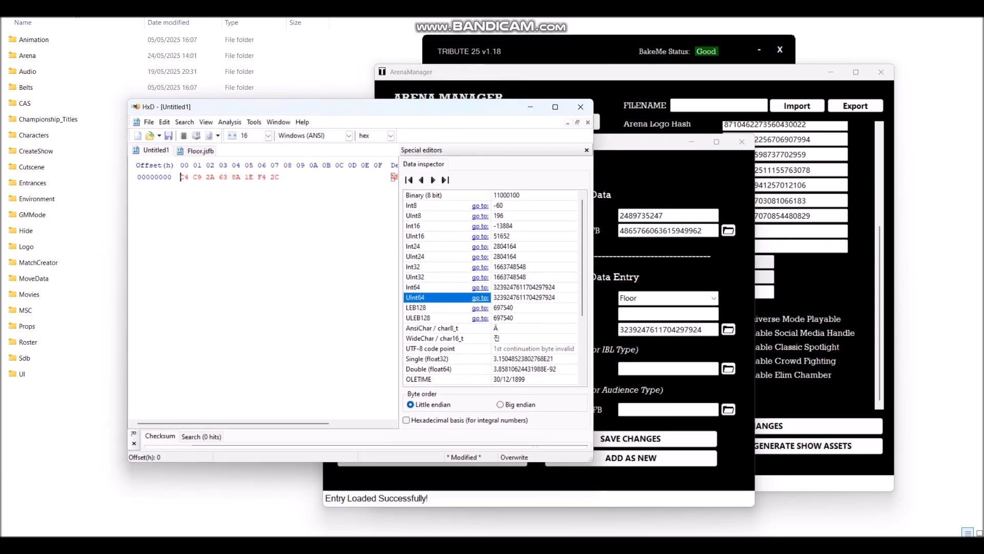
click(524, 297)
key(ctrl+v)
key(ctrl+a)
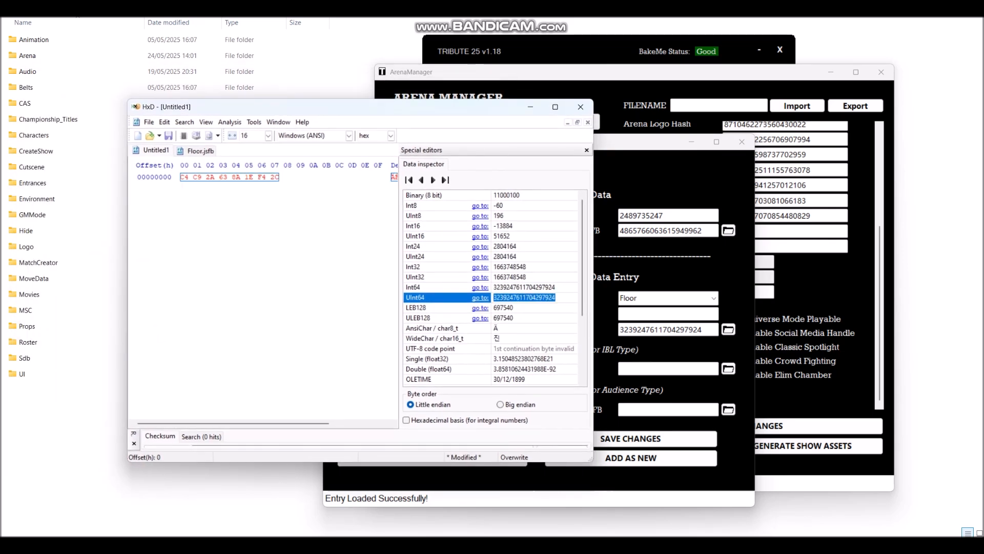
Step: Select the resulting eight bytes C4 C9 2A 63 8A 1E F4 2C at offsets 0–7
drag(317, 111, 279, 83)
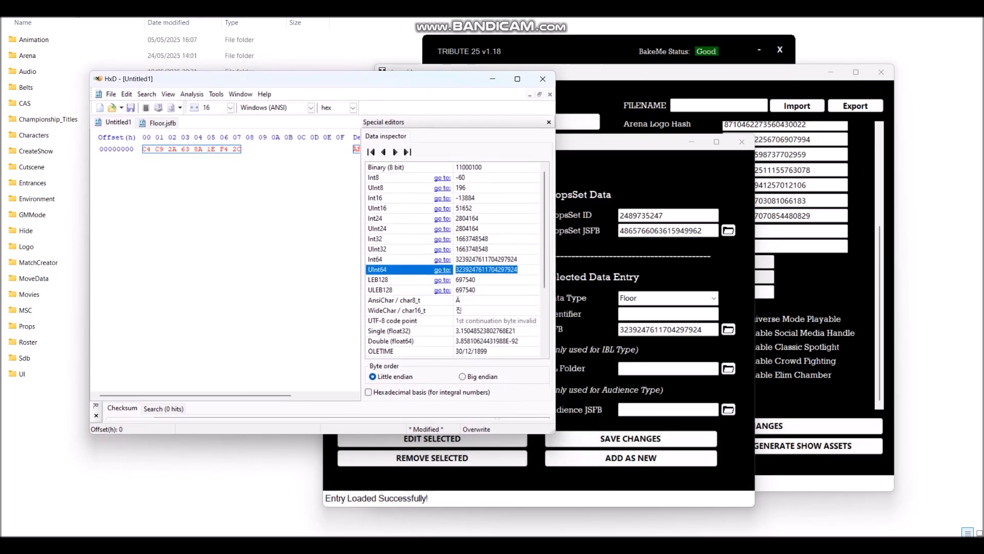
drag(241, 150, 143, 149)
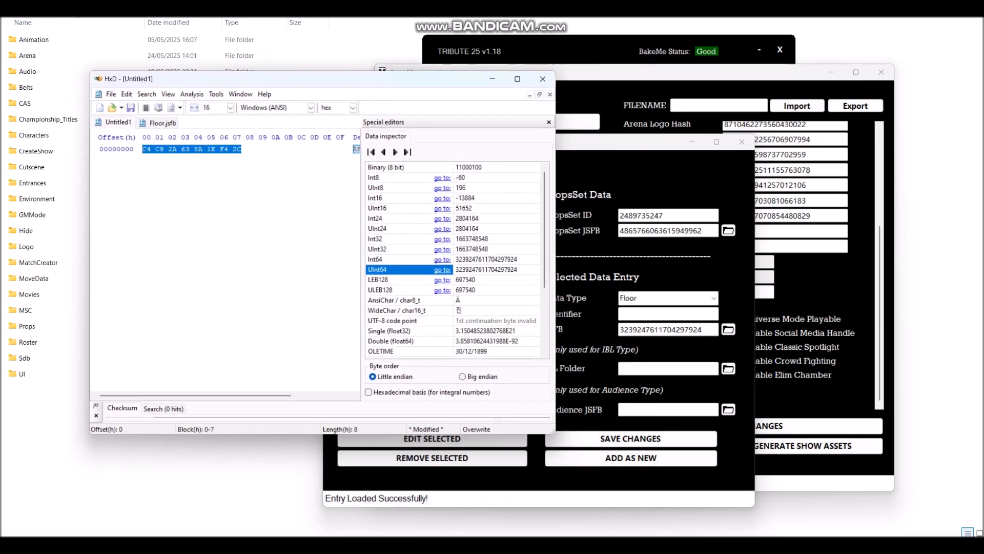
mouse_move(641, 545)
mouse_move(598, 496)
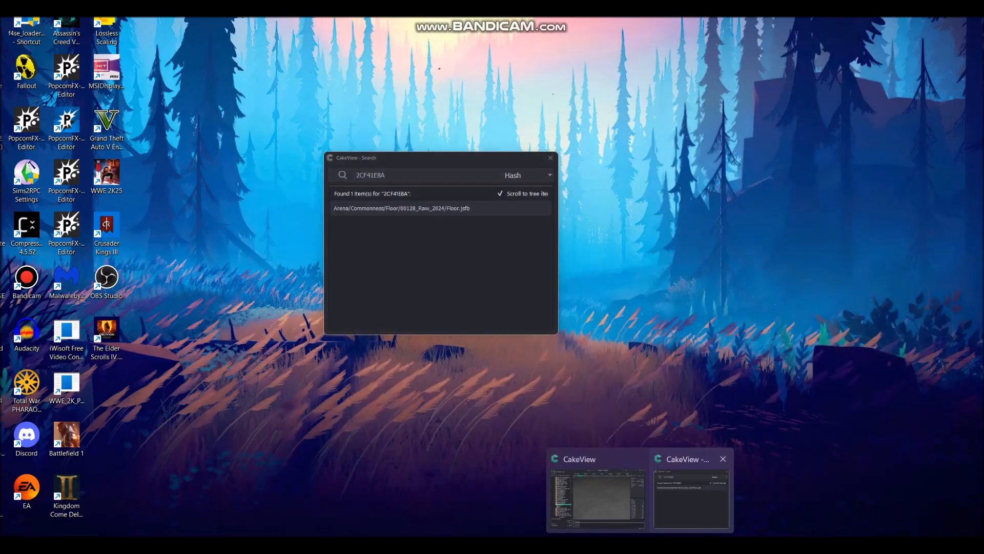
Step: Read CakeView's search result matching 2CF41E8A to 00128_Raw_2024/Floor.jsfb, then return to HxD
click(692, 492)
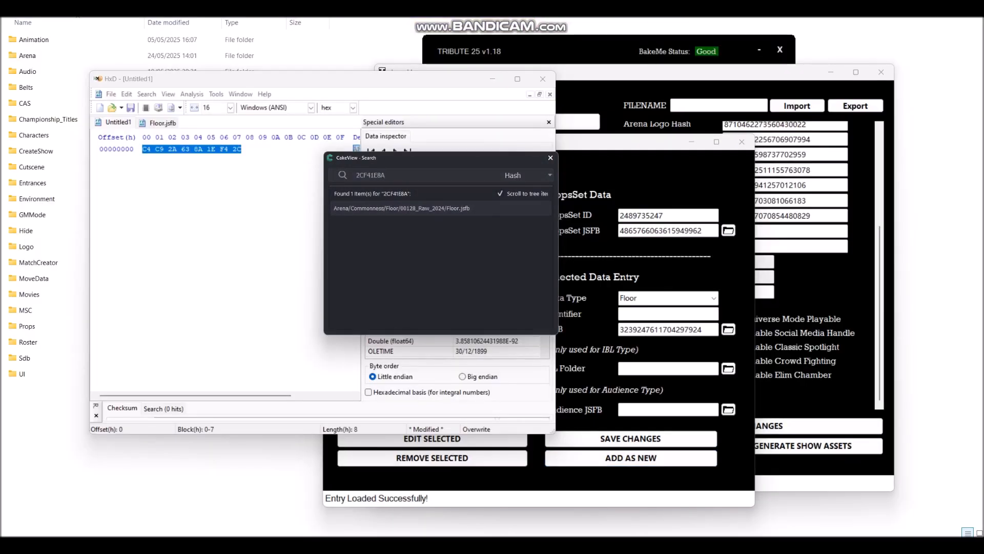
drag(447, 158, 329, 185)
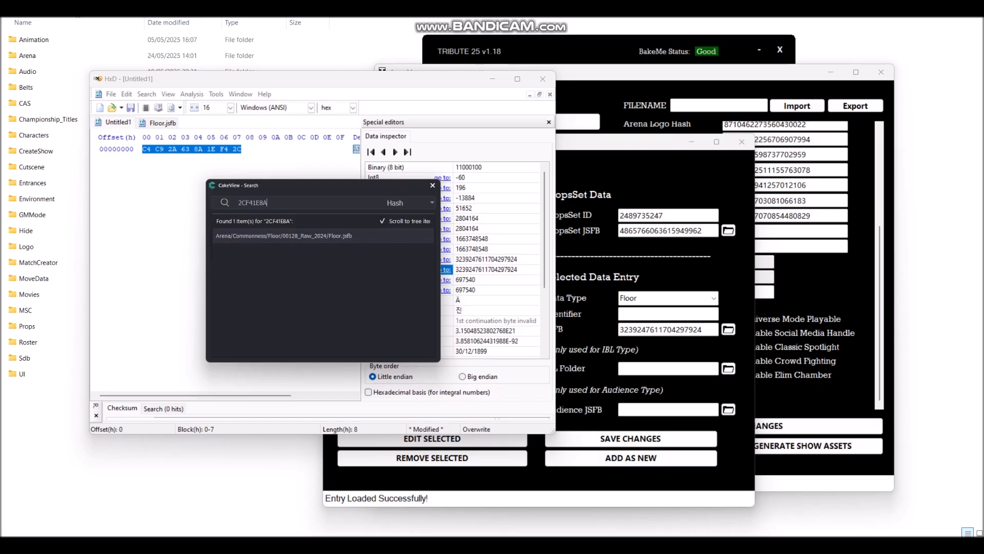
mouse_move(347, 186)
mouse_down()
mouse_move(339, 208)
mouse_move(344, 199)
mouse_up()
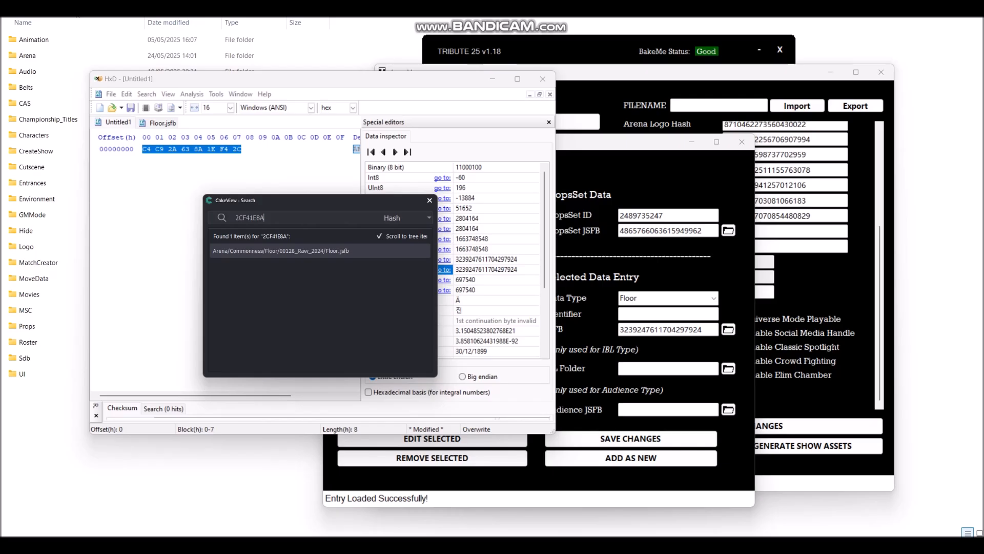
click(286, 543)
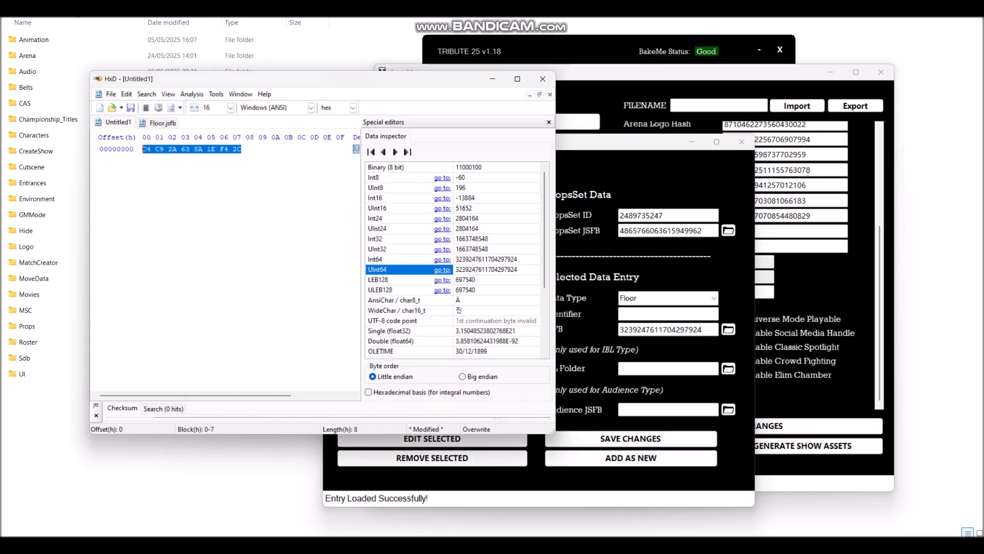
Step: Show Floor.jsfb's asset details in CakeView: GUID C4C92A638A1EF42C, size 3048
click(162, 122)
drag(259, 82, 213, 125)
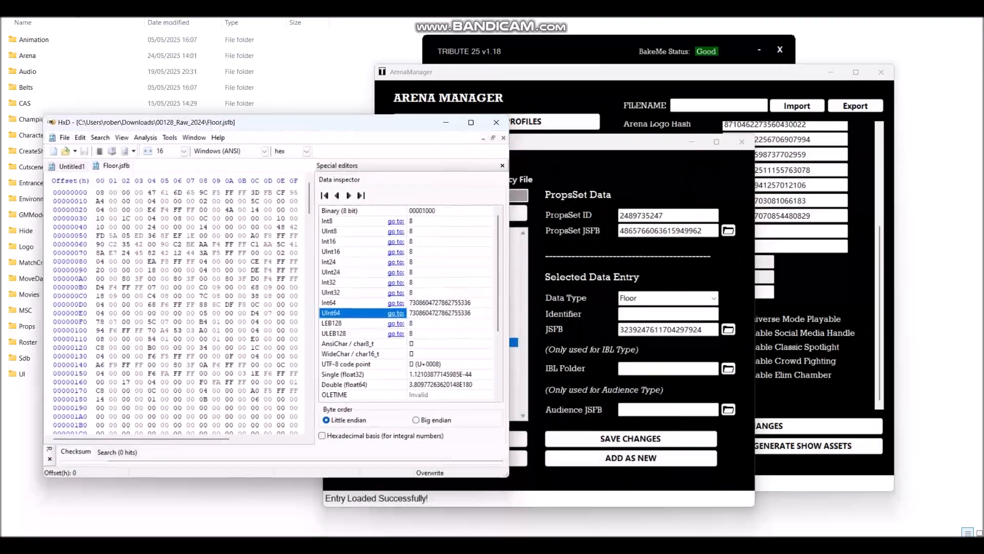
mouse_move(641, 545)
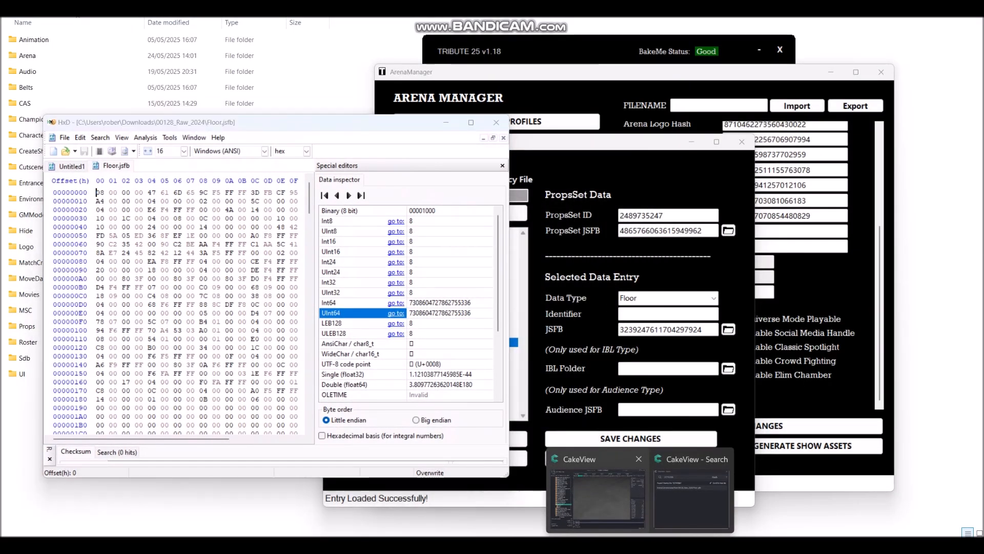
click(598, 495)
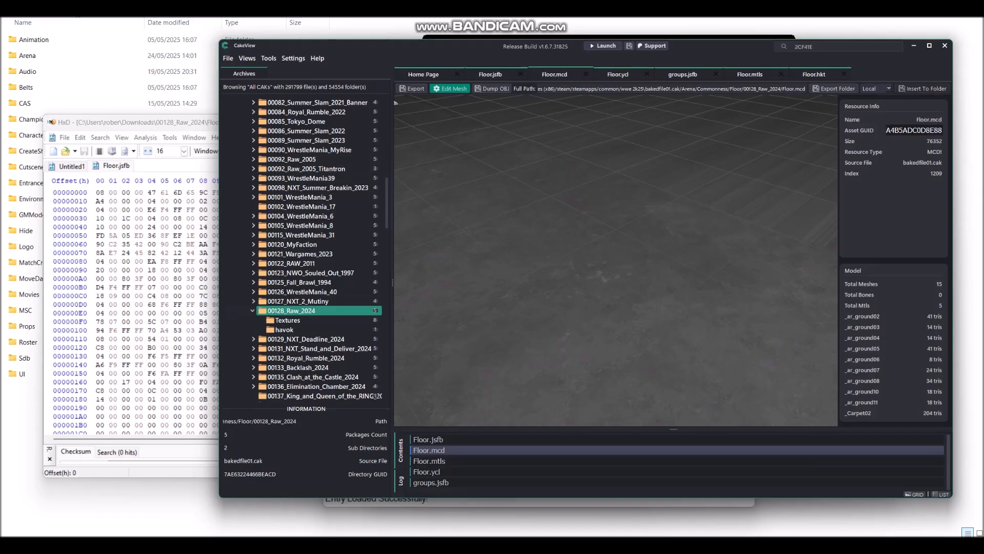
drag(438, 51, 302, 60)
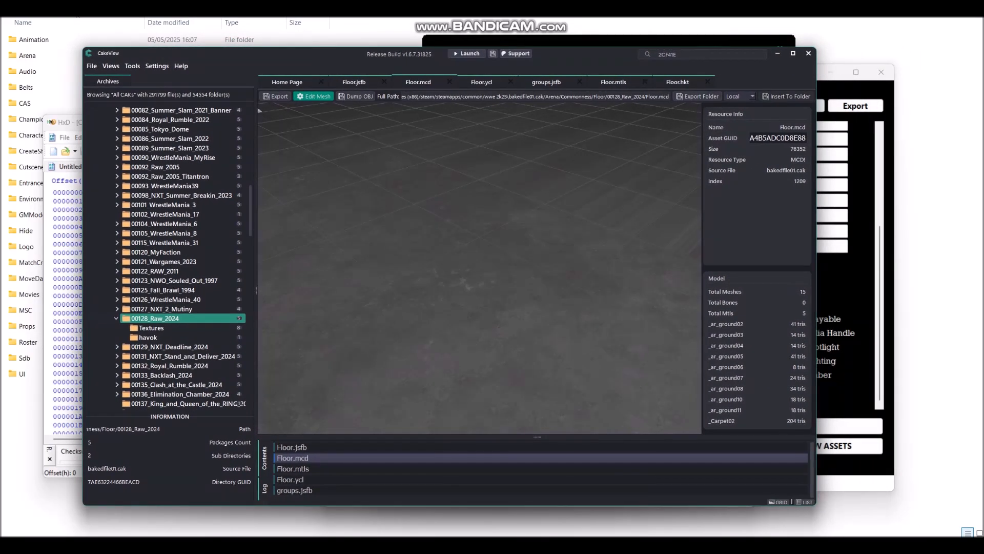
double_click(292, 447)
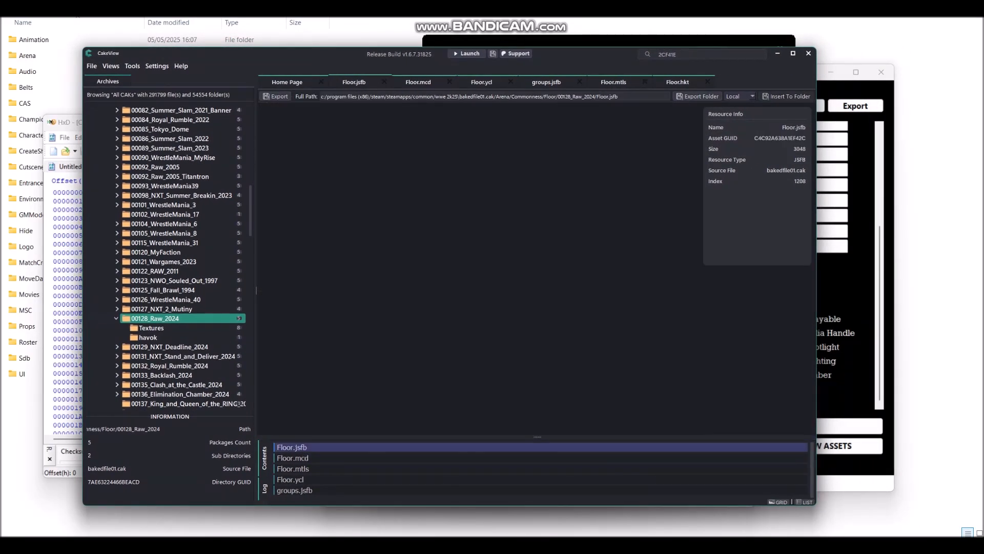
drag(537, 437, 537, 390)
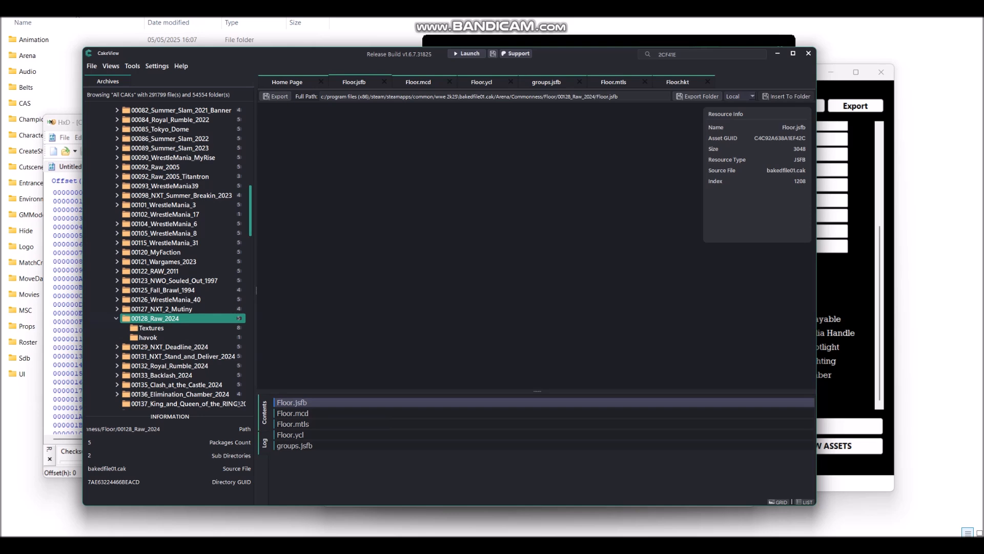
Step: Expand Arena > Commonness > Floor in the archive tree and list 00128_Raw_2024's files
scroll(239, 376, up, 10)
scroll(239, 376, up, 5)
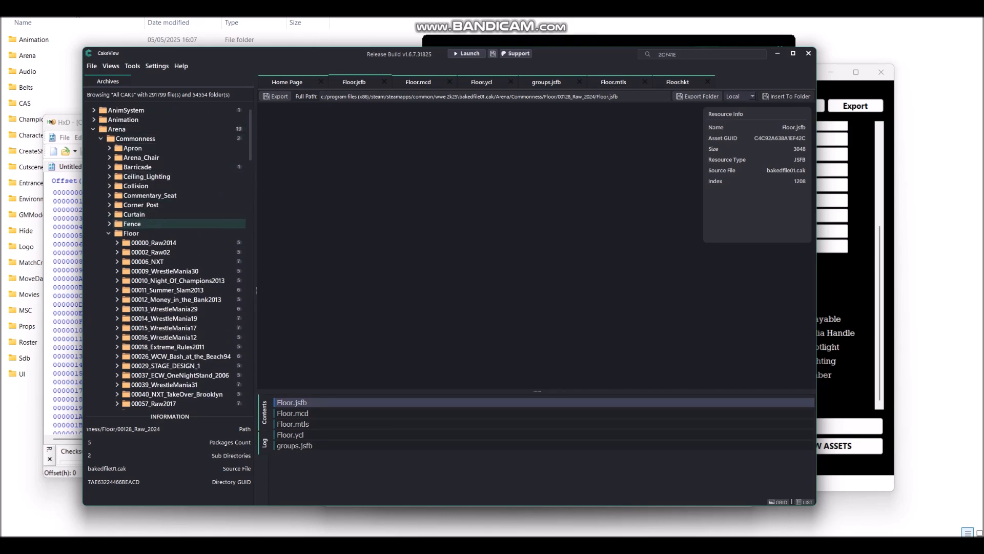
click(117, 130)
click(136, 139)
click(132, 234)
drag(251, 141, 250, 233)
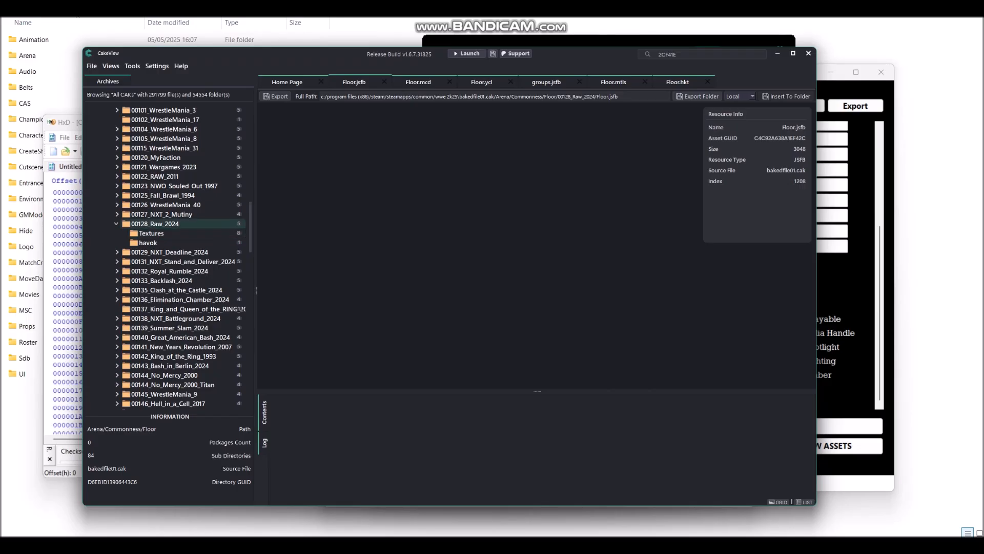
click(155, 224)
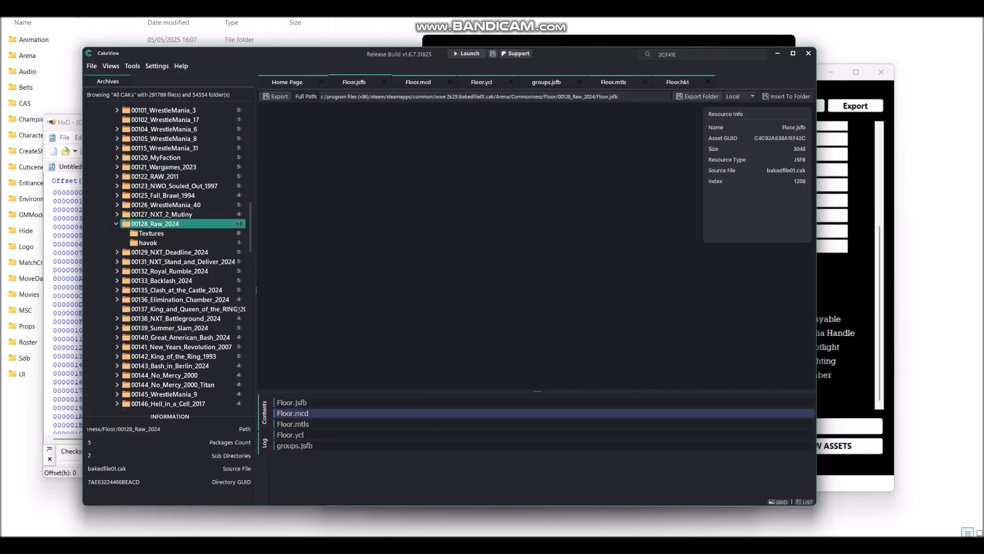
Step: Compare Resource Info GUIDs of Floor.mcd, Floor.mtls, Floor.ycl, groups.jsfb and Floor.jsfb
double_click(292, 413)
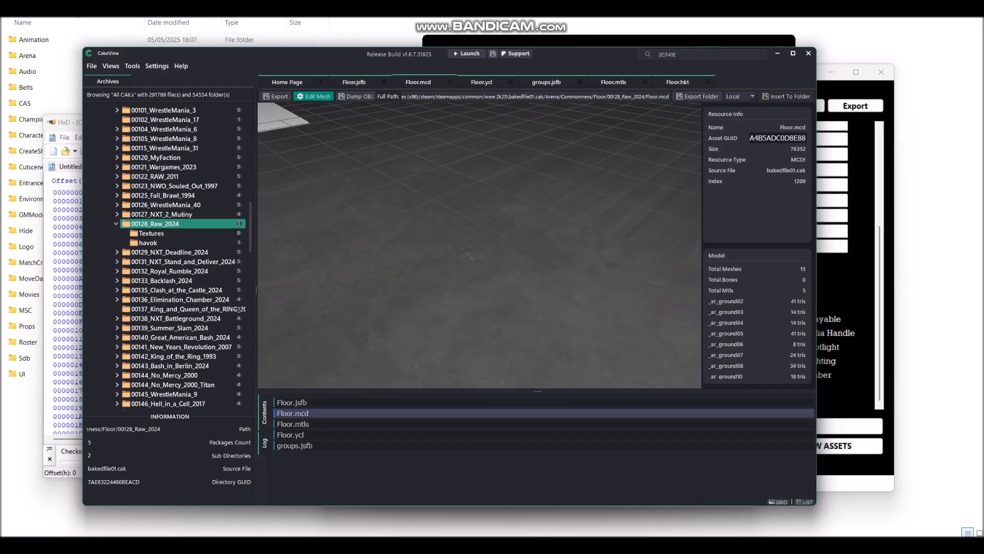
double_click(293, 424)
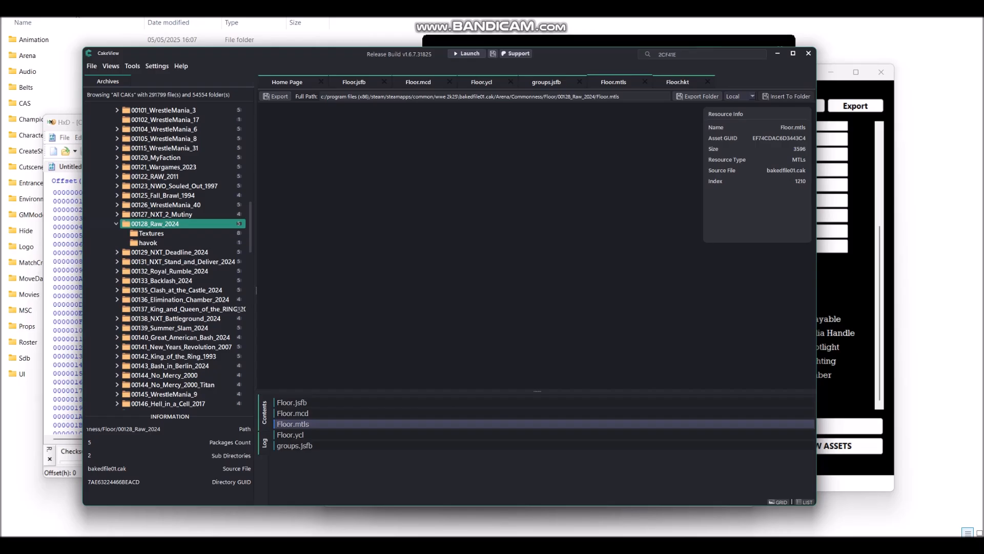
double_click(290, 435)
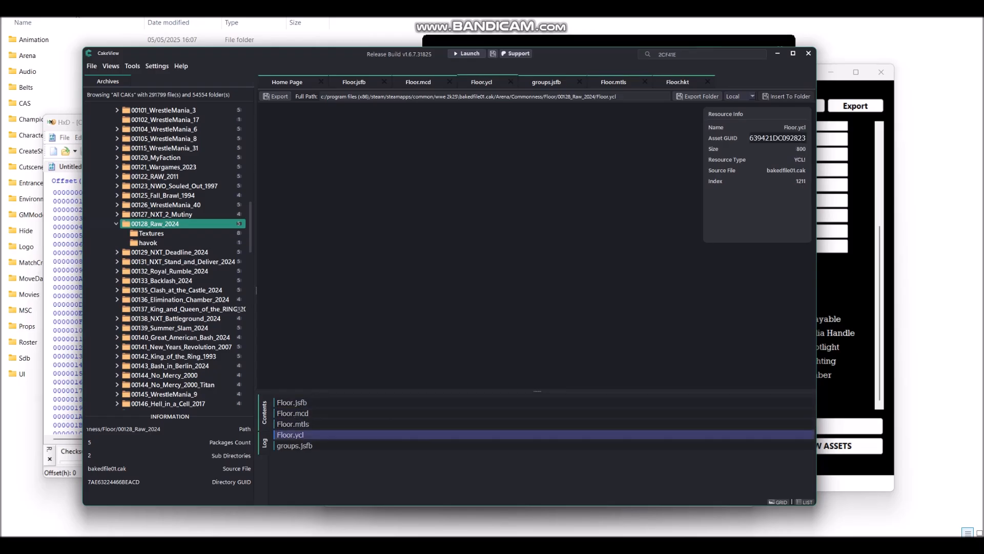
click(295, 446)
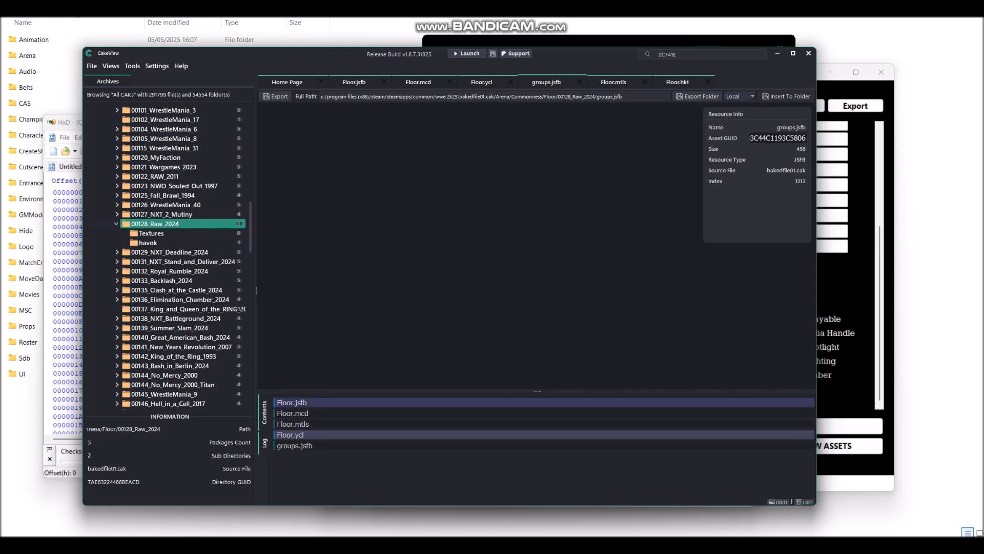
click(292, 403)
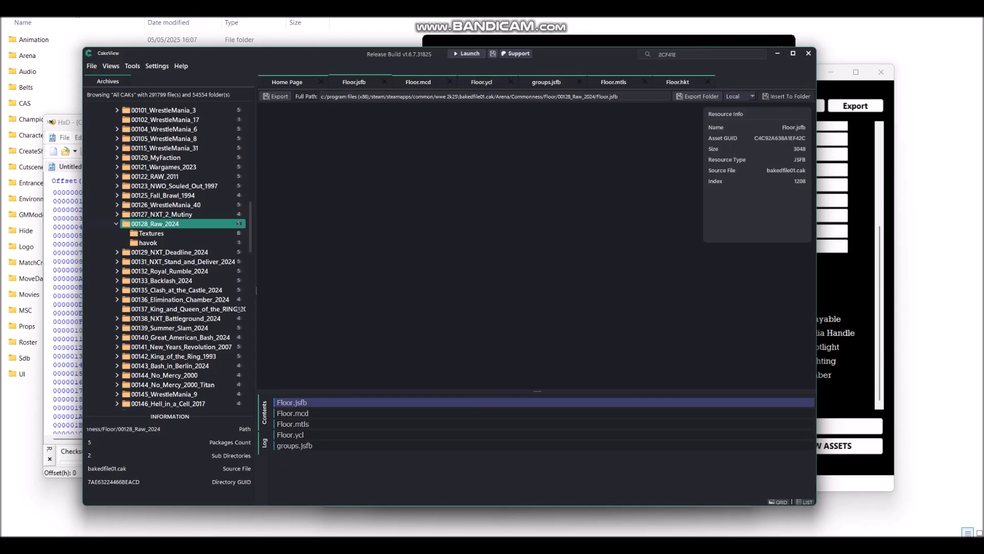
click(293, 413)
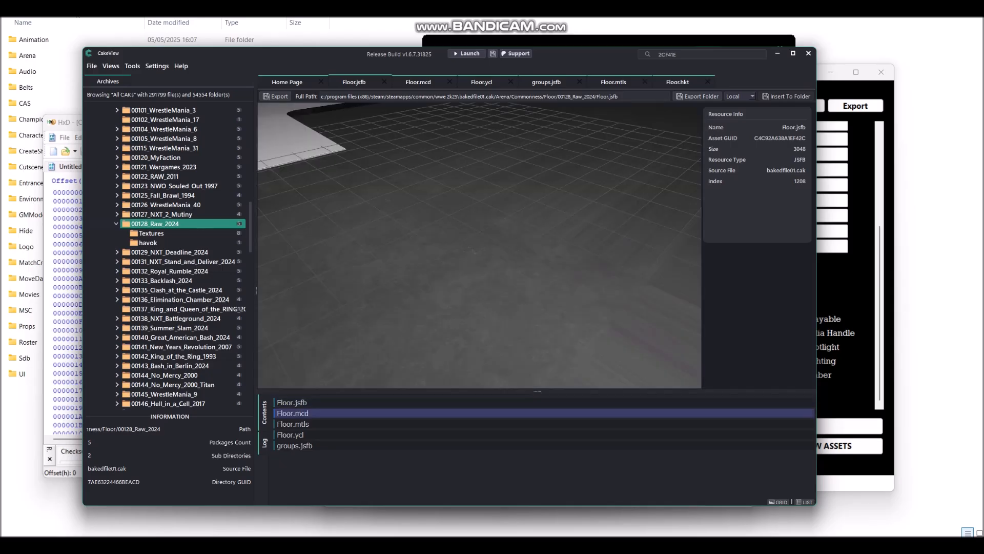
click(293, 424)
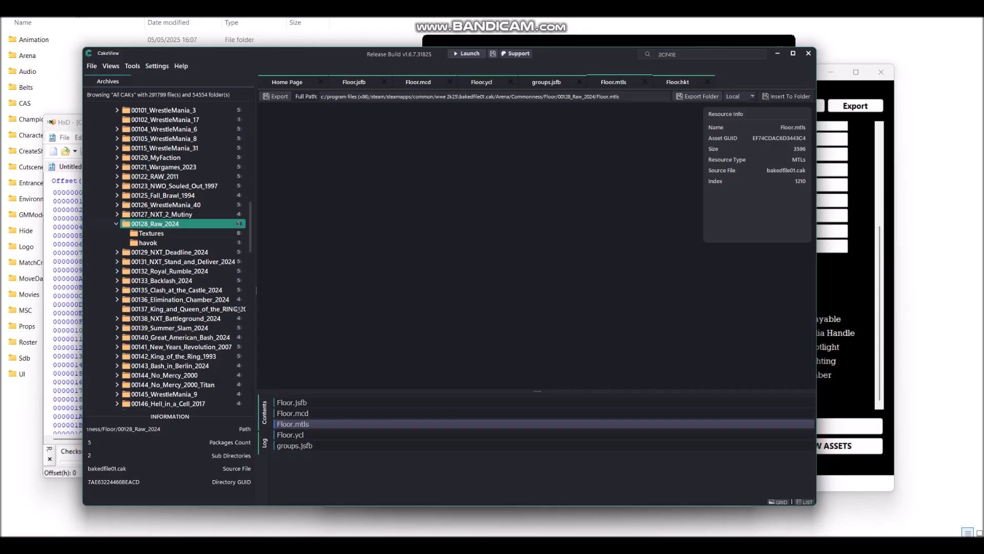
click(292, 403)
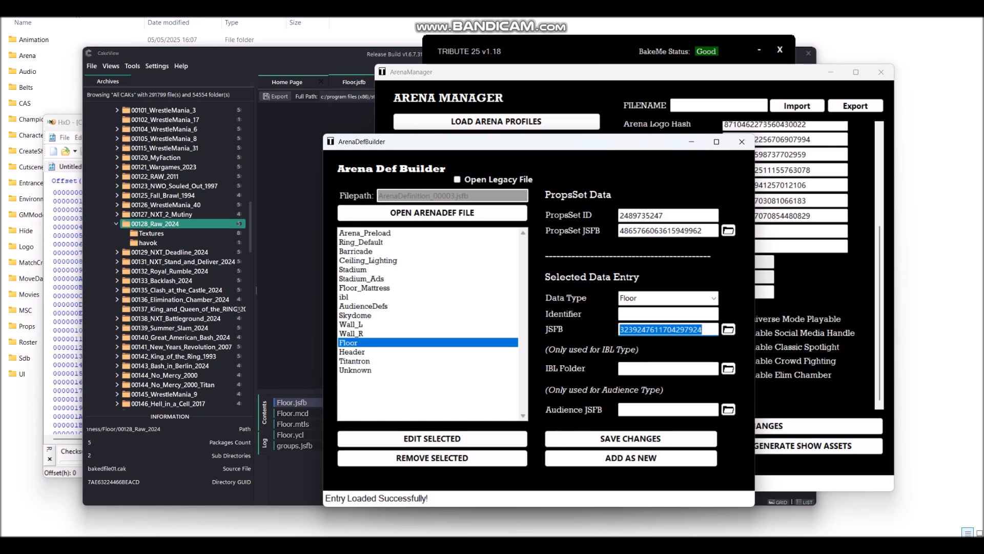
Step: Bring CakeView forward and select Floor.mcd to show its mesh preview
click(296, 473)
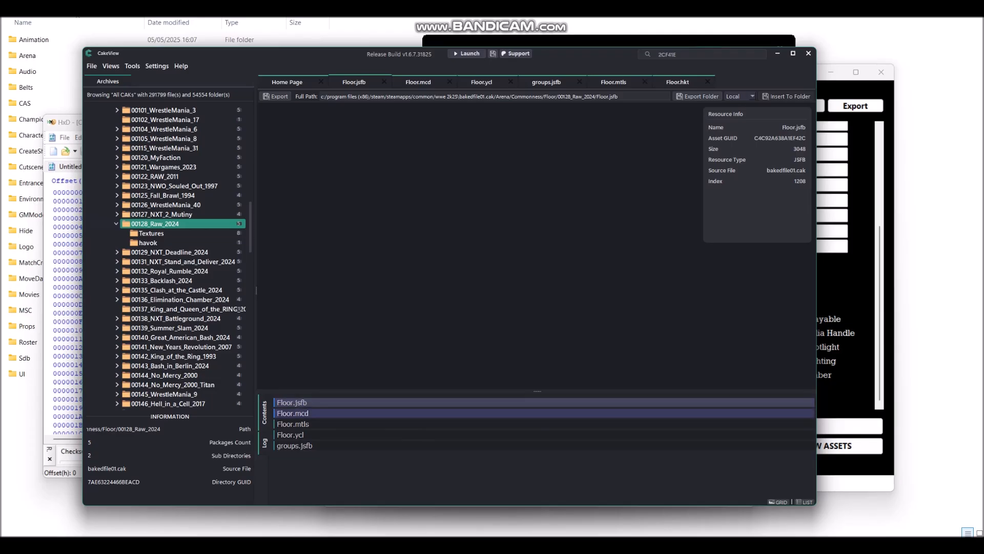
click(293, 413)
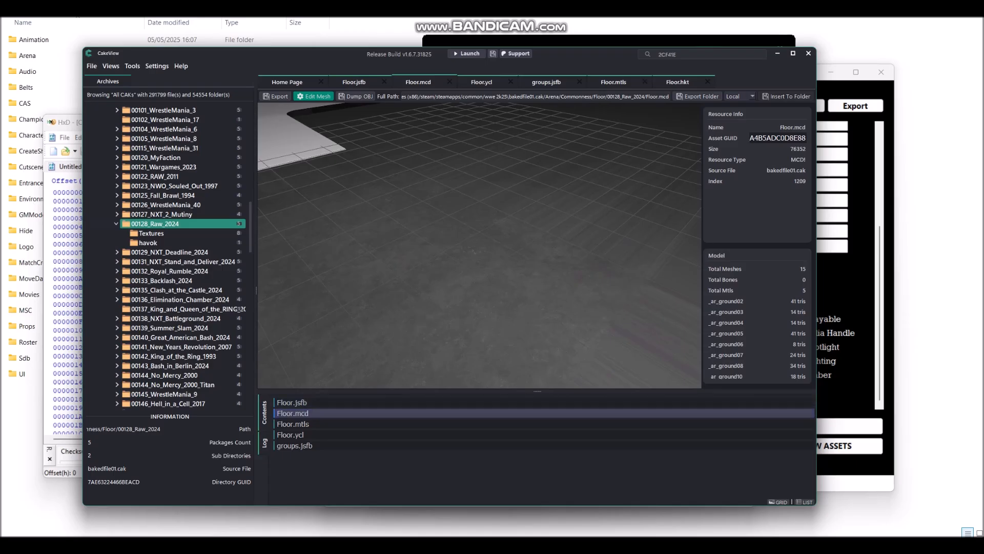
Step: Flip between Floor.ycl, Floor.mcd, Floor.mtls and Floor.jsfb to compare their resource info
click(290, 435)
click(292, 413)
click(293, 424)
click(293, 413)
click(293, 423)
click(292, 413)
click(293, 402)
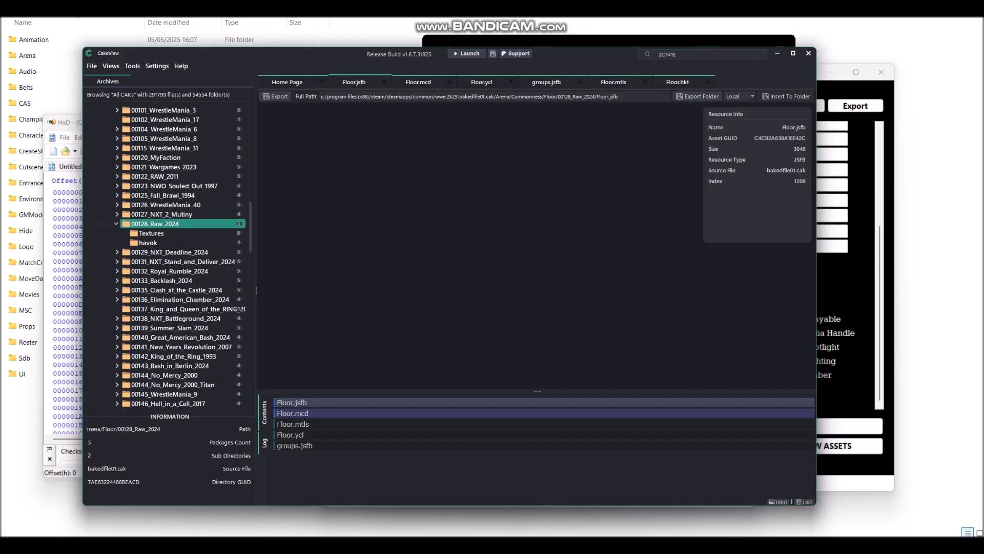
click(293, 414)
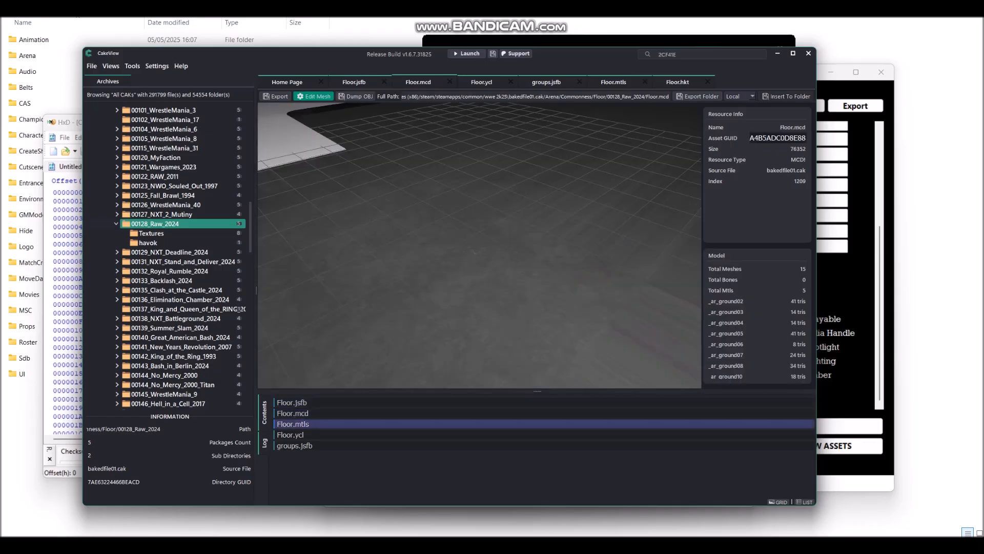
click(293, 424)
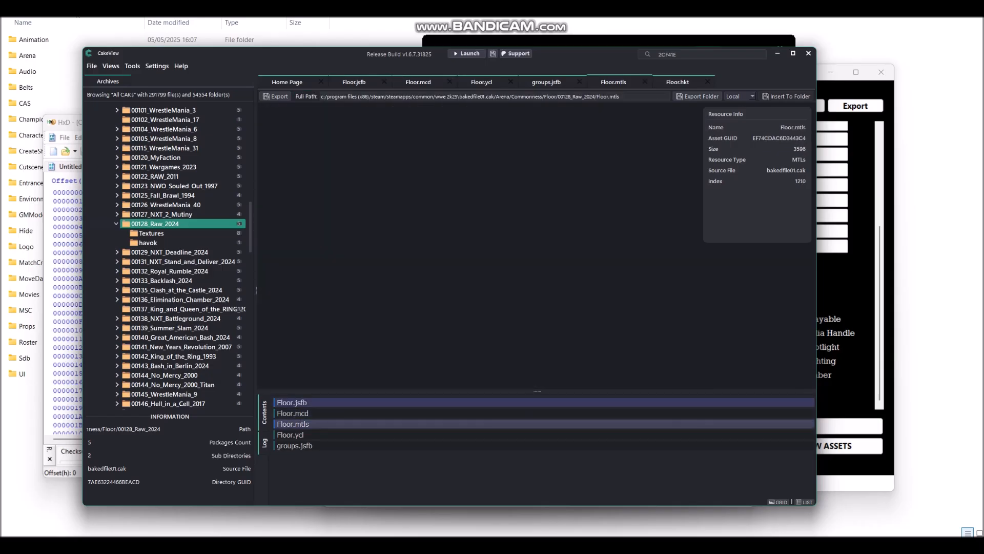
click(293, 403)
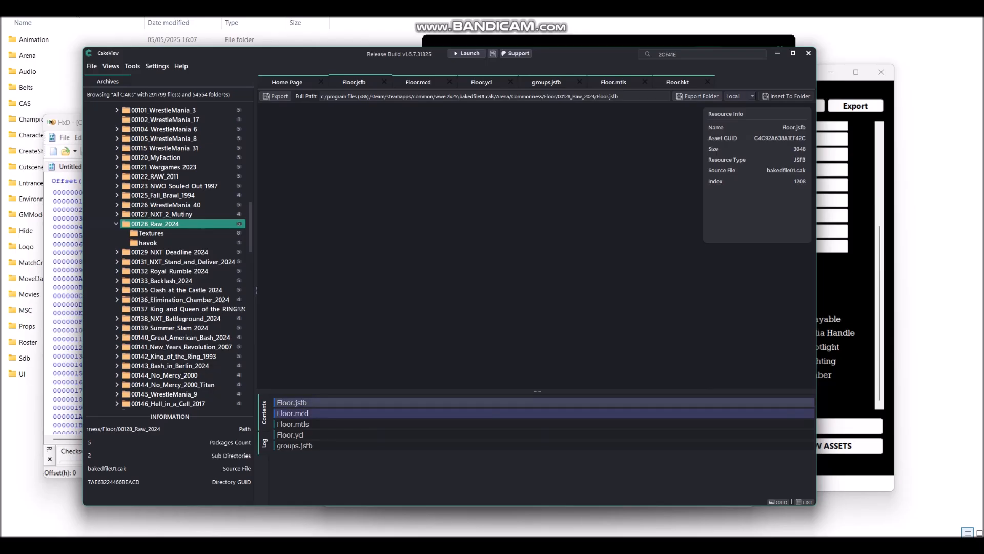
click(293, 413)
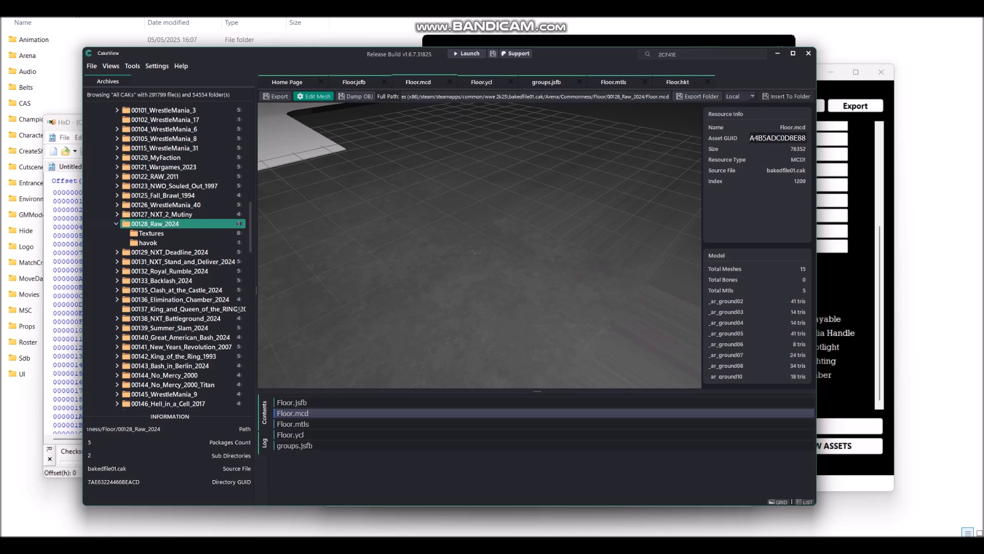
Step: Copy Floor.mcd's asset GUID value to the clipboard and return to HxD
double_click(777, 138)
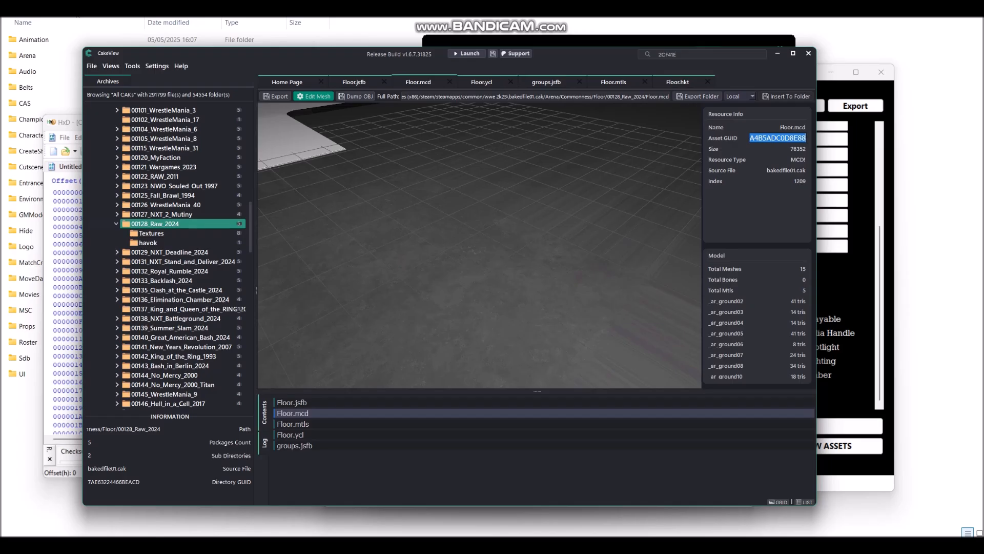
right_click(778, 138)
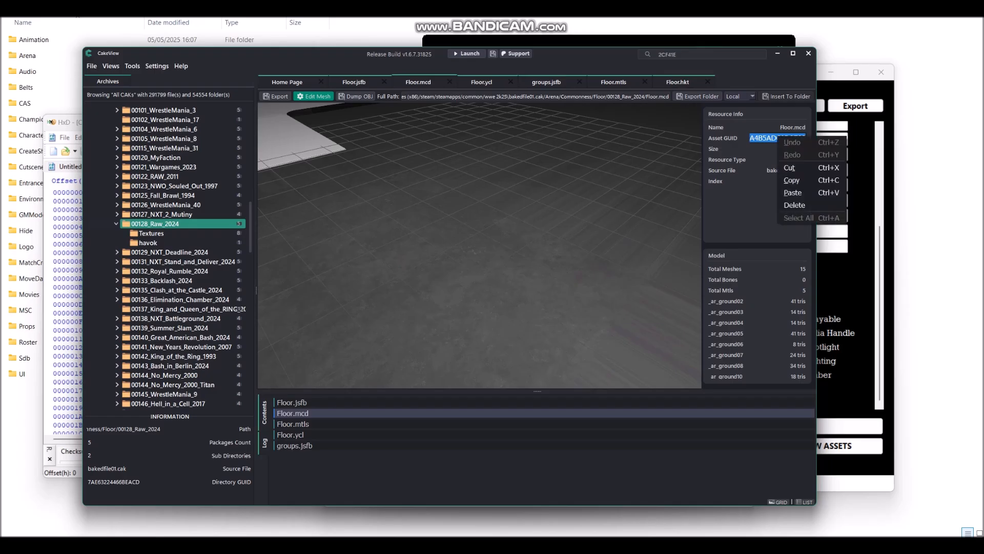
click(792, 180)
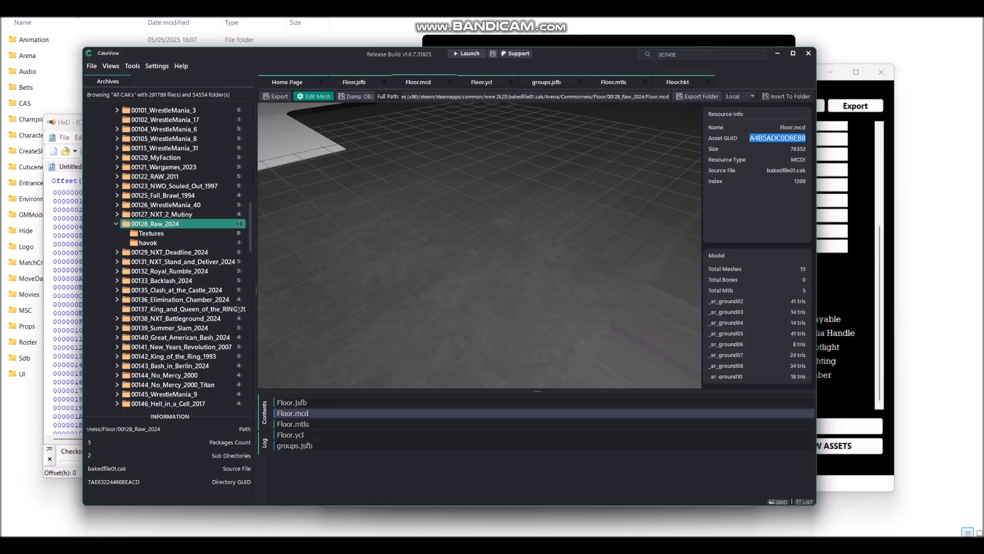
mouse_move(285, 544)
click(286, 502)
Step: Search Floor.jsfb for the pasted GUID, landing on bytes E9 3A 4B 5A DC 0D 8E 88 at offset B70
drag(327, 126, 599, 154)
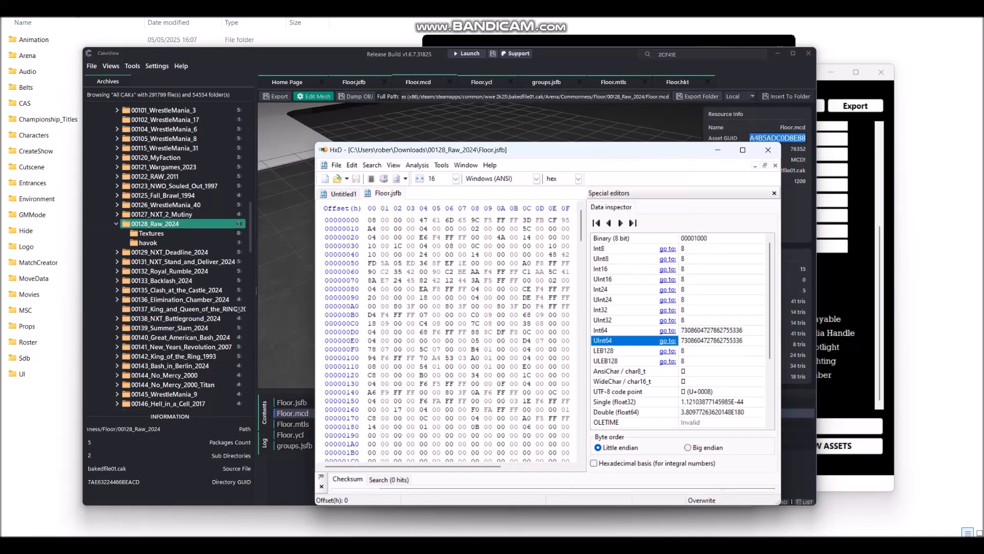
key(ctrl+f)
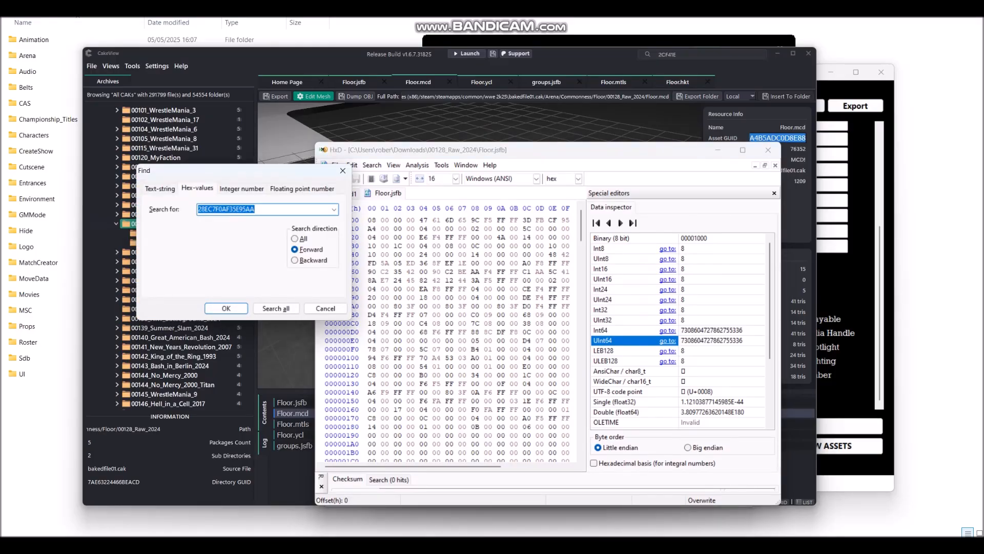
drag(241, 170, 524, 222)
key(ctrl+v)
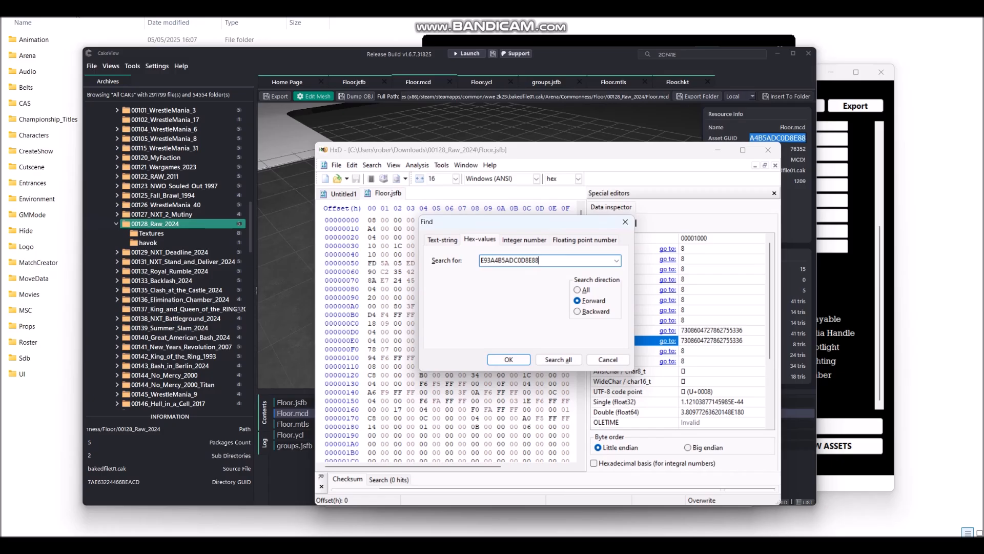
key(Return)
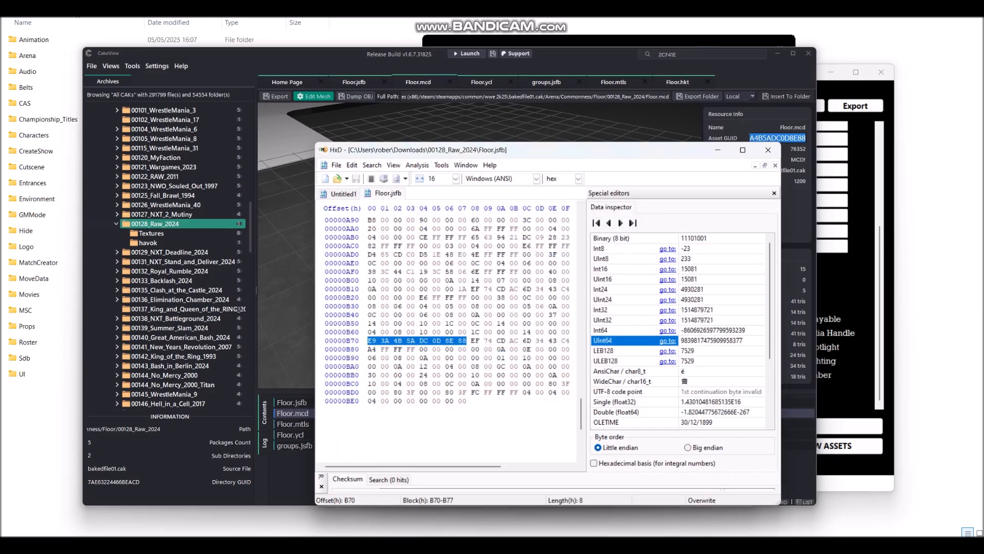
Step: Arrange HxD beside CakeView to compare the offset B70 bytes, then switch to the arena tools
drag(513, 154, 566, 175)
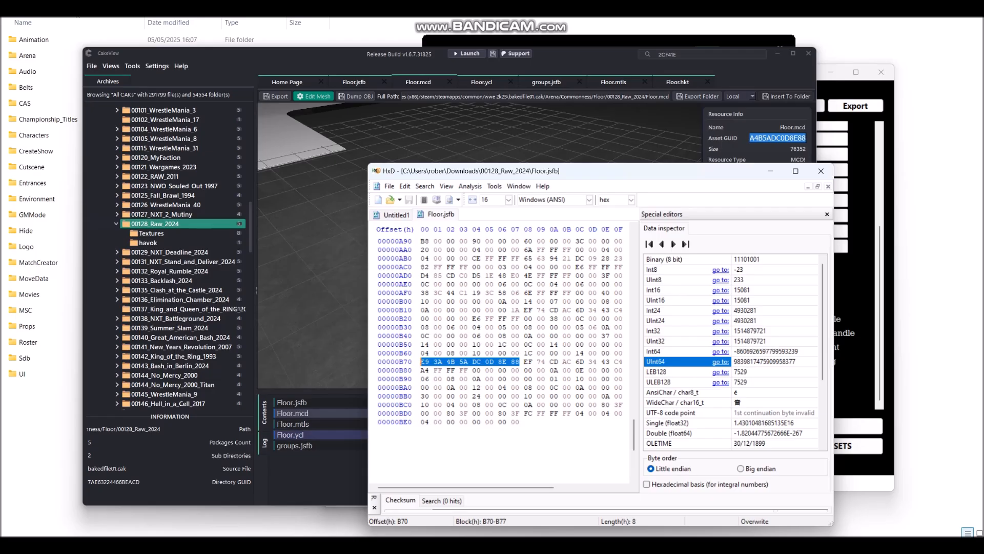
drag(610, 175, 588, 228)
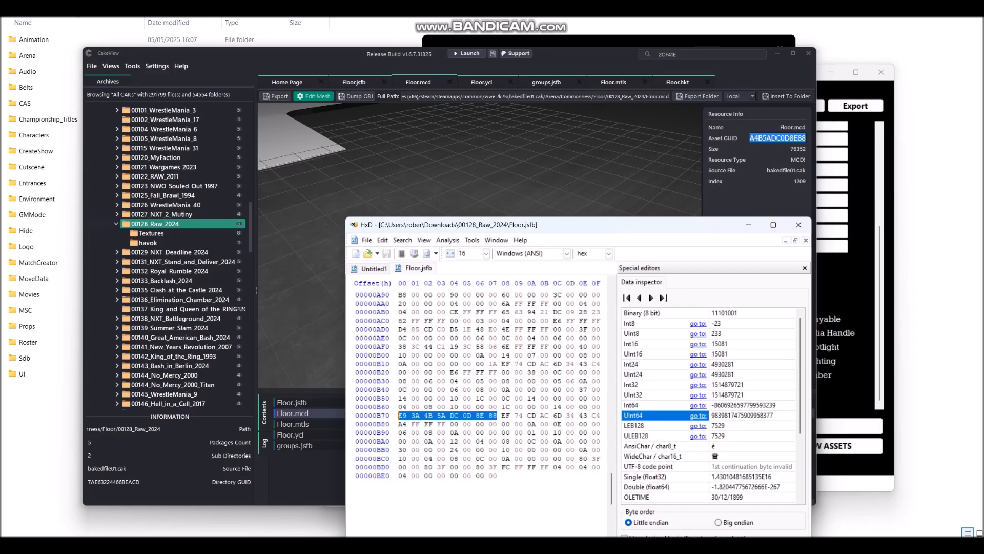
drag(595, 224, 496, 195)
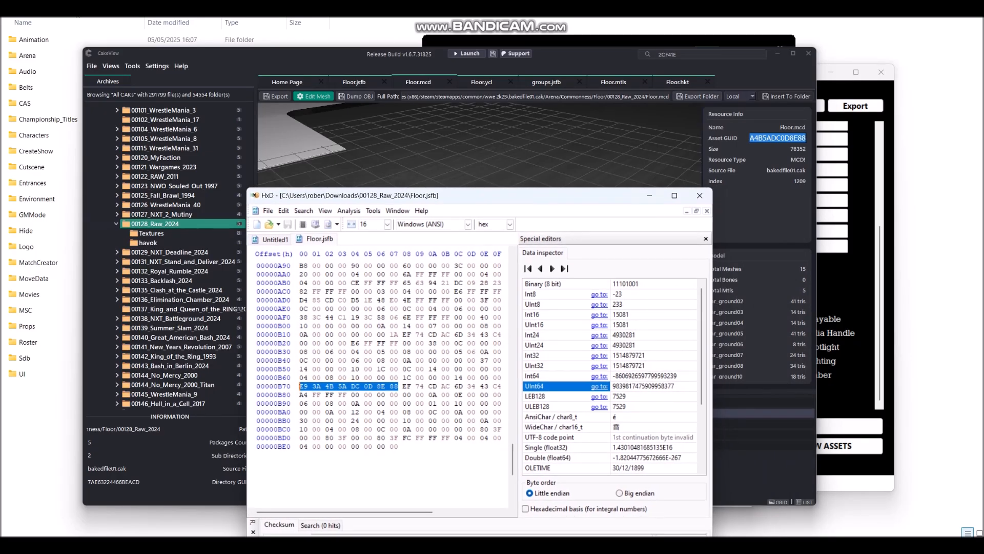
drag(536, 204, 623, 204)
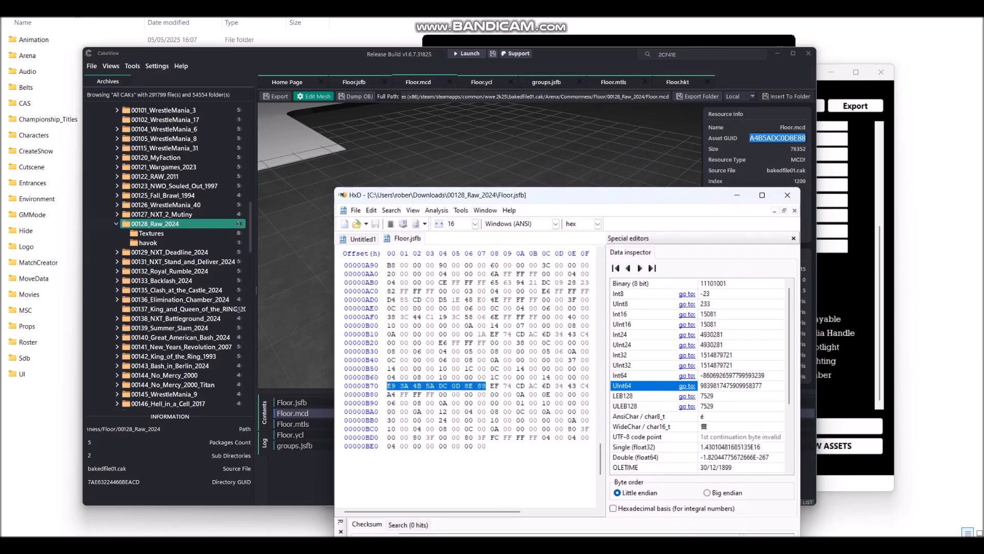
drag(623, 195, 630, 180)
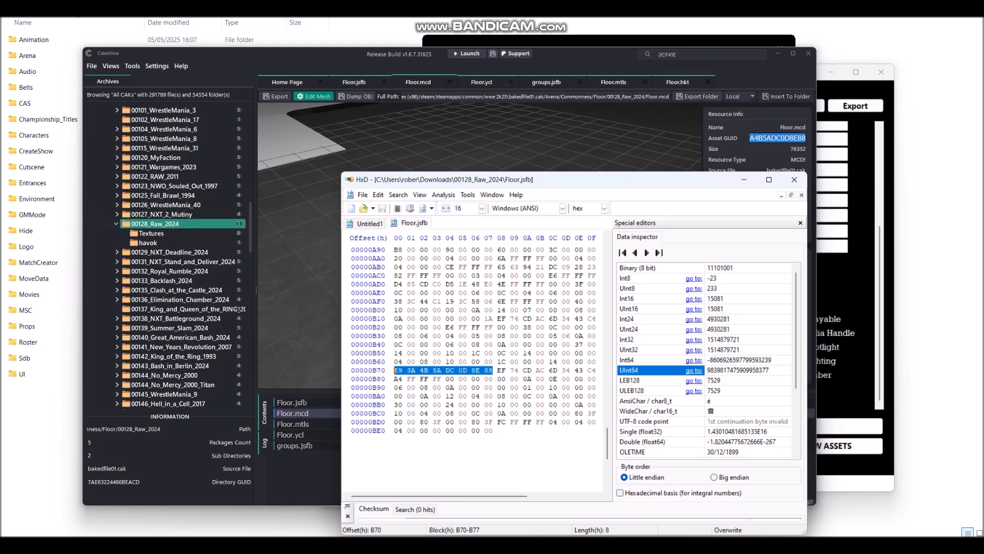
key(alt+Tab)
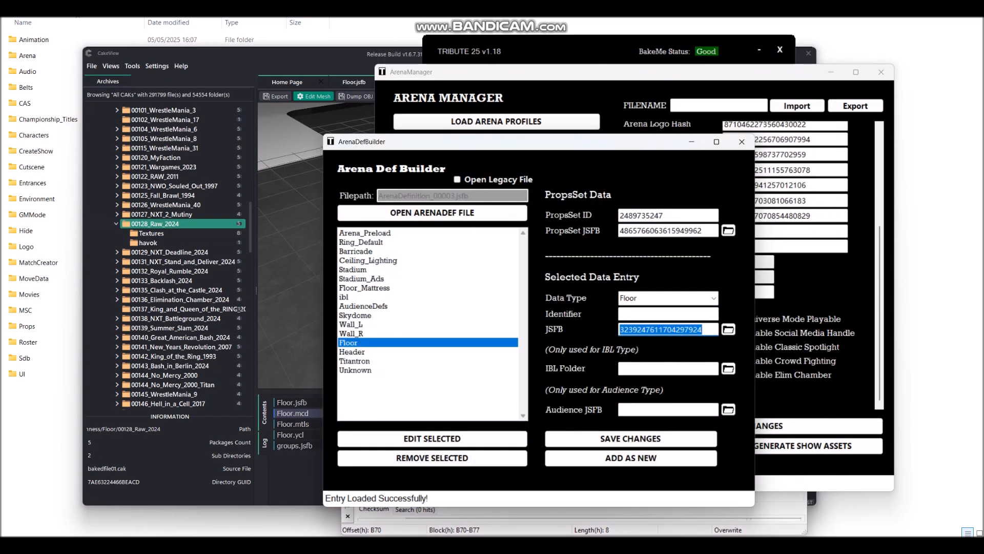
Step: Close the Arena Def Builder and select the ArenaDef JSFB Hash value in ArenaManager
click(742, 141)
drag(602, 77, 542, 76)
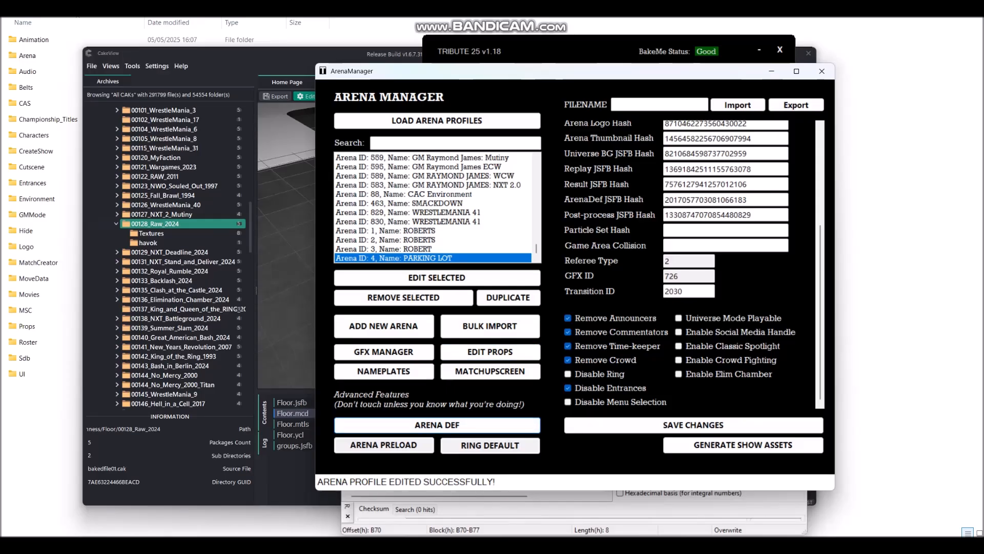
drag(754, 200, 662, 200)
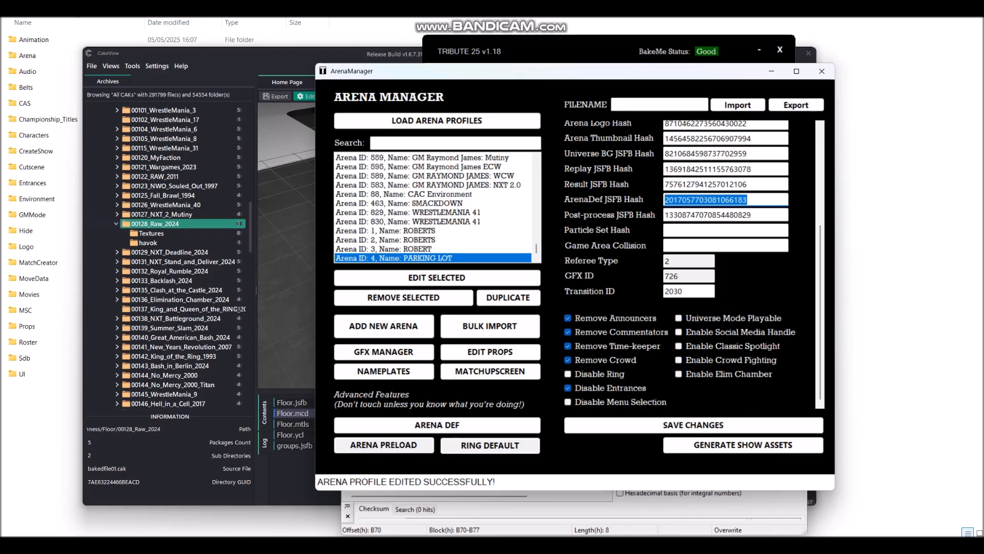
Step: Relaunch the Arena Def Builder with ArenaDefinition_00003.jsfb loaded
click(437, 425)
click(331, 133)
click(369, 158)
click(523, 360)
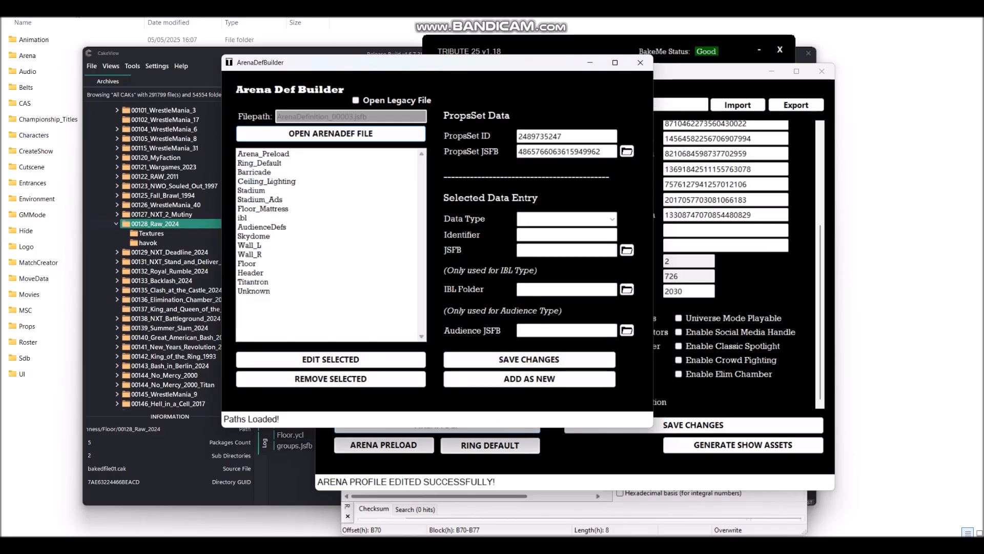
Step: Select the Floor entry in the builder list and load its details
drag(409, 65, 485, 148)
click(339, 293)
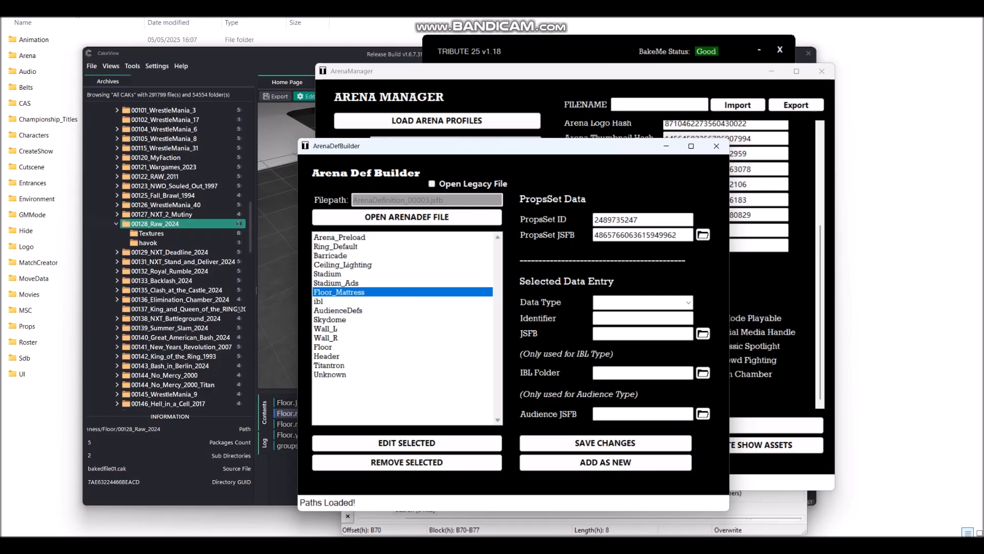
click(338, 310)
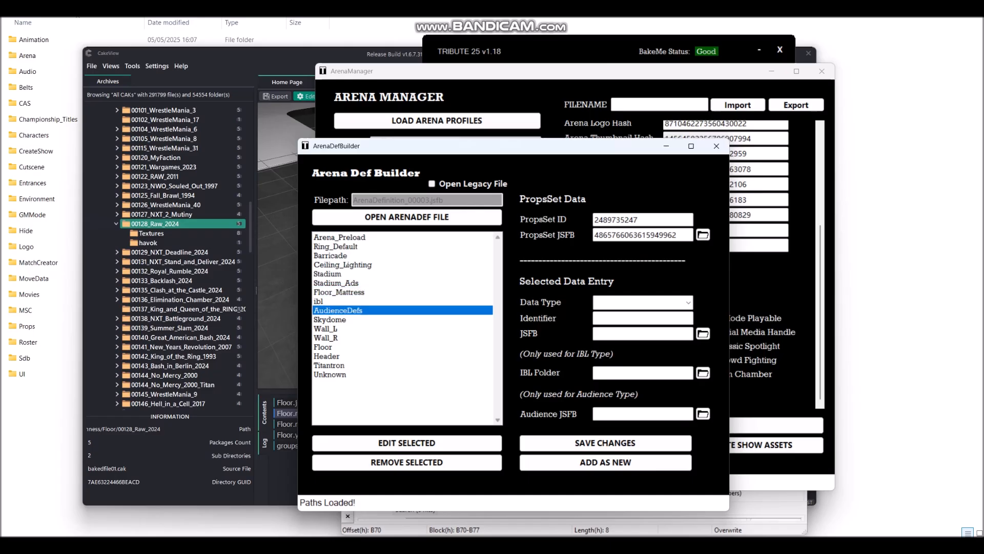
click(323, 347)
click(407, 442)
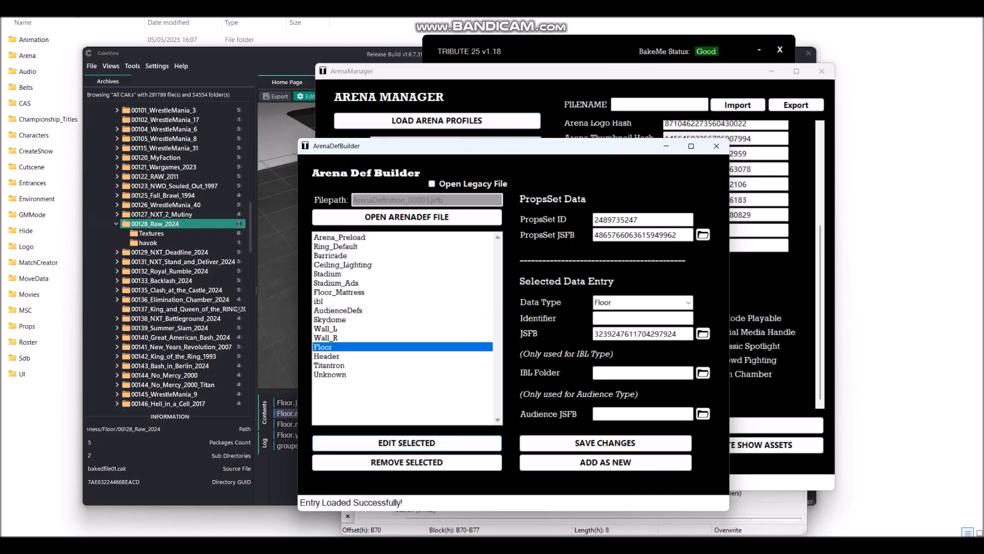
drag(677, 333, 593, 334)
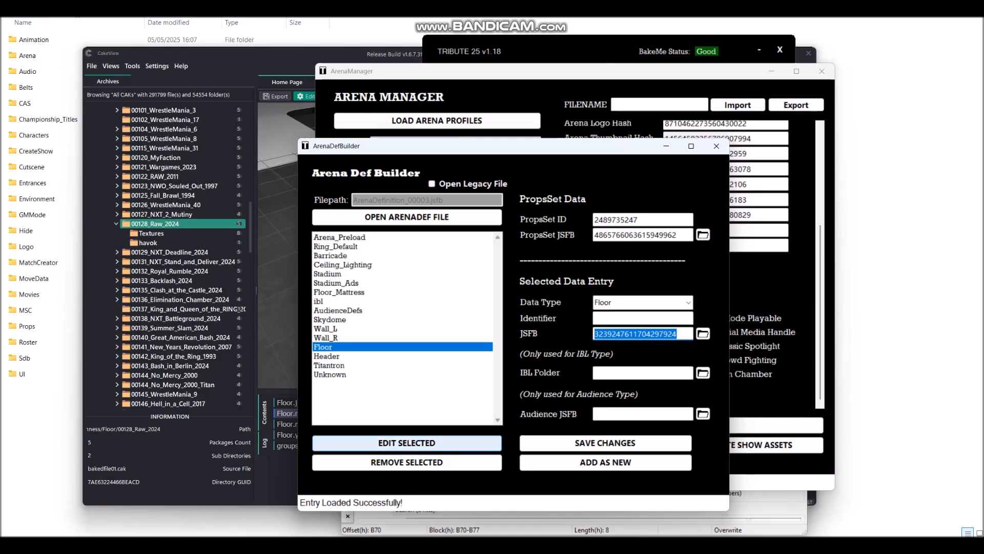
drag(445, 150, 508, 141)
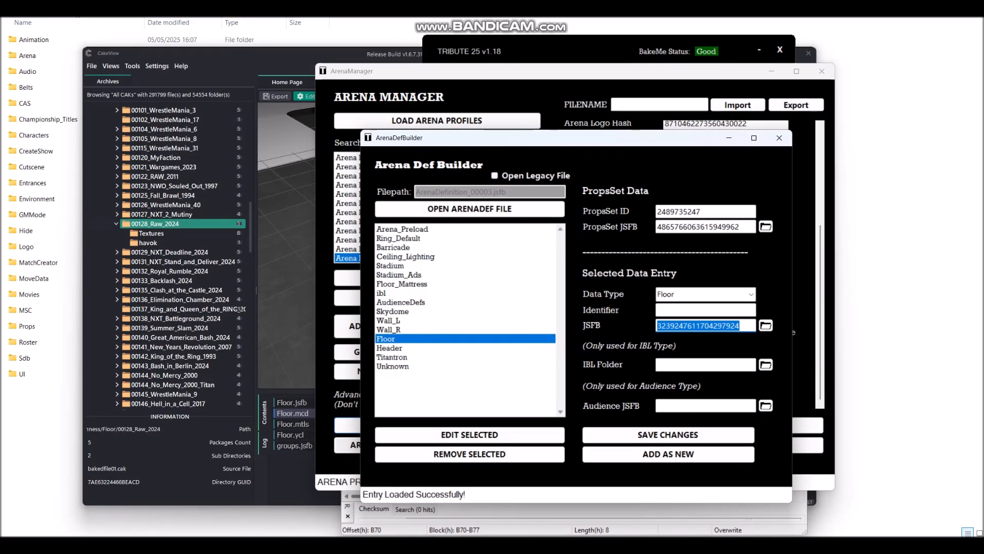
click(492, 544)
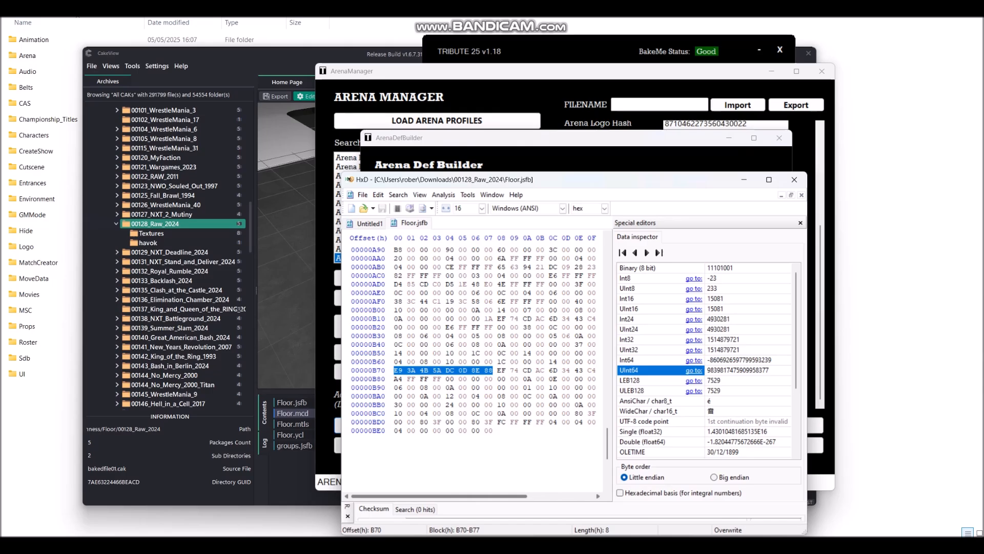
drag(464, 180, 473, 149)
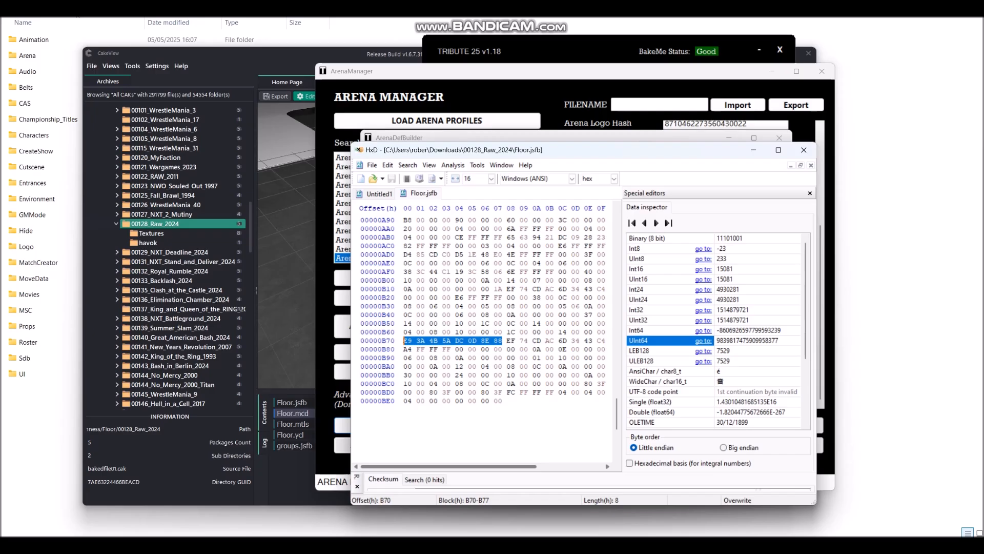
drag(540, 155, 449, 264)
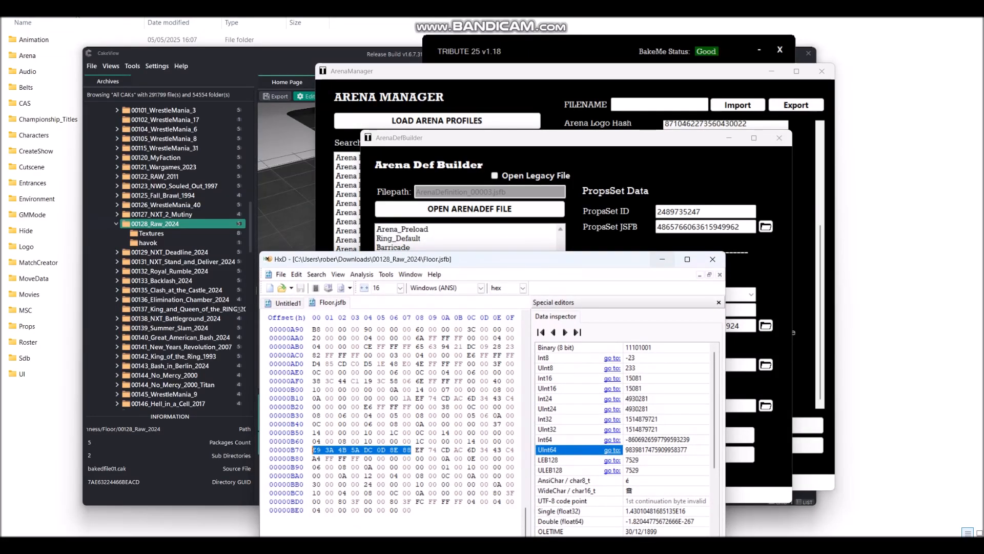
click(662, 259)
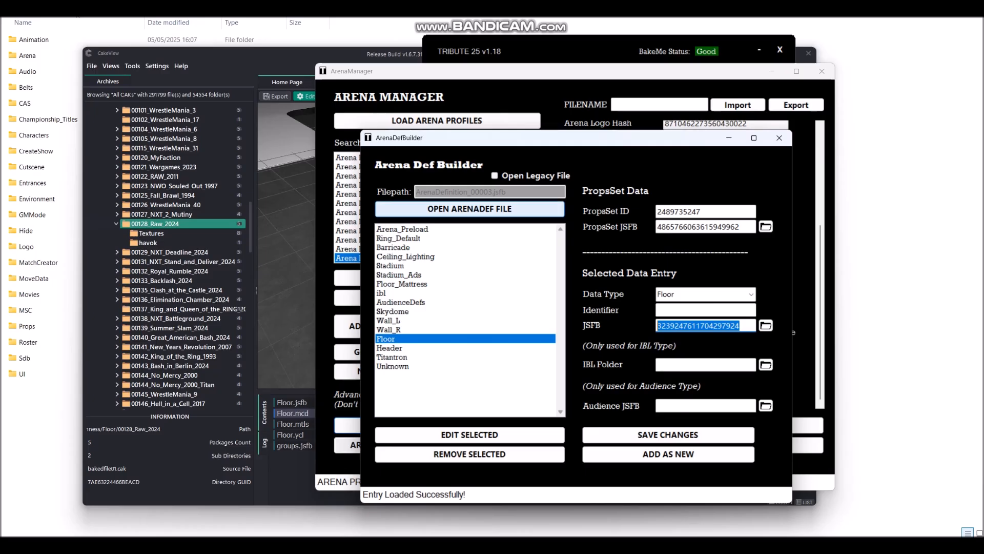
Step: View Floor.jsfb details in CakeView, reselect the builder's Floor JSFB hash, and return to CakeView
click(286, 220)
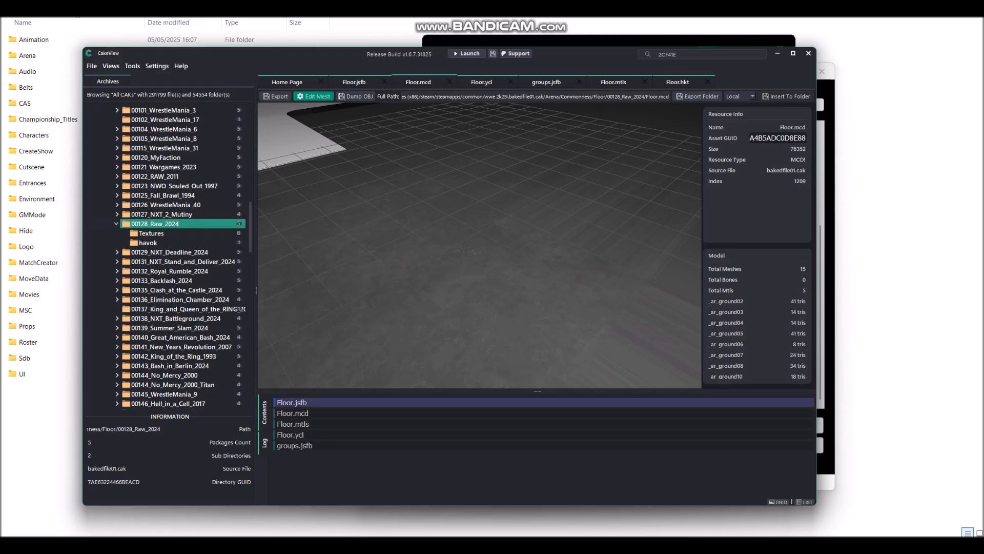
click(292, 402)
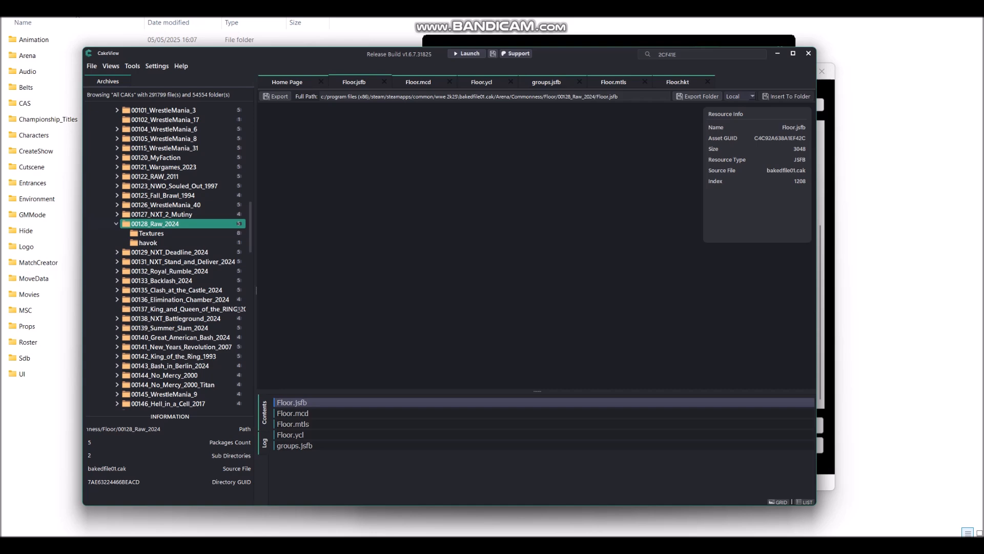
mouse_move(665, 545)
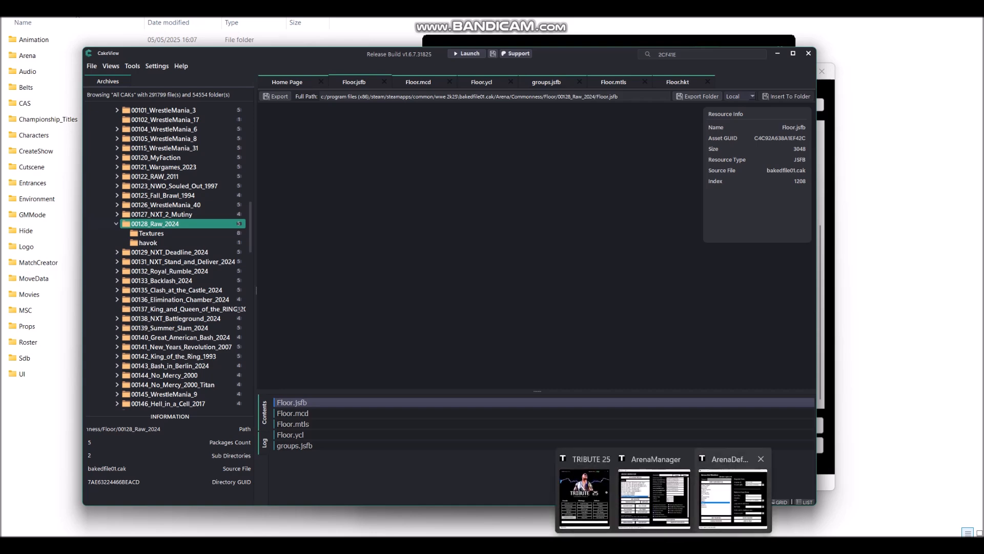
click(732, 504)
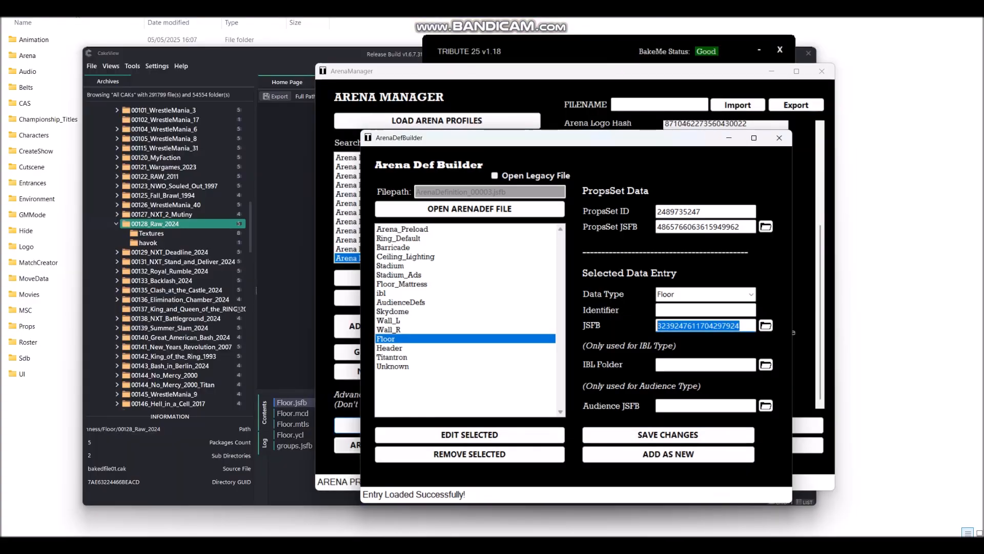
click(742, 325)
drag(741, 325, 656, 325)
click(288, 354)
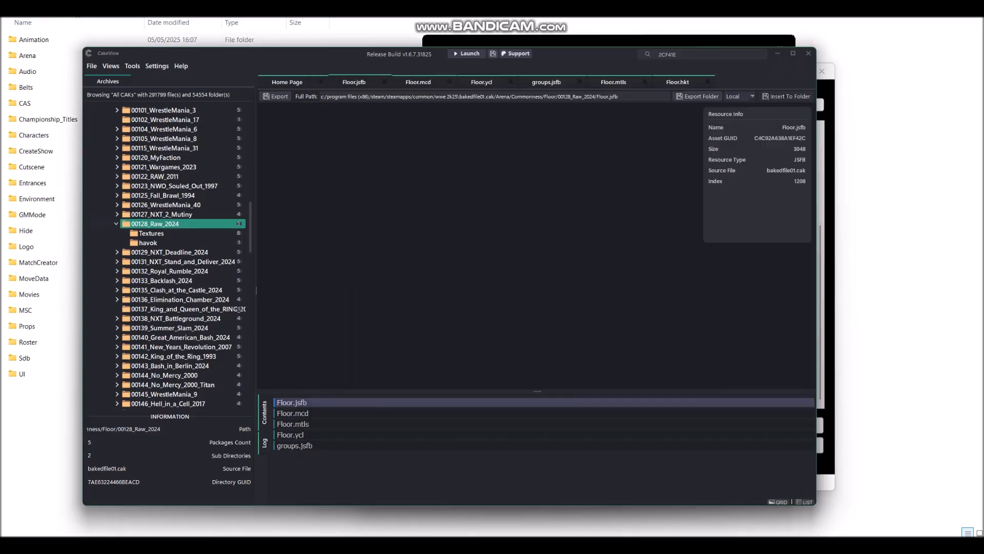
Step: Put HxD's Floor.jsfb dump at offset B70 beside CakeView's Contents list
key(alt+Tab)
drag(445, 260, 557, 195)
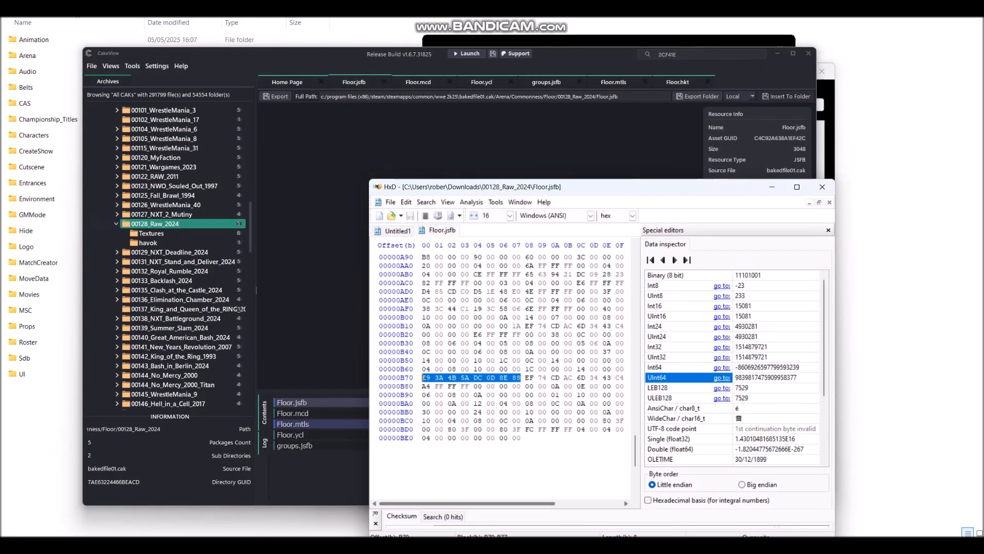